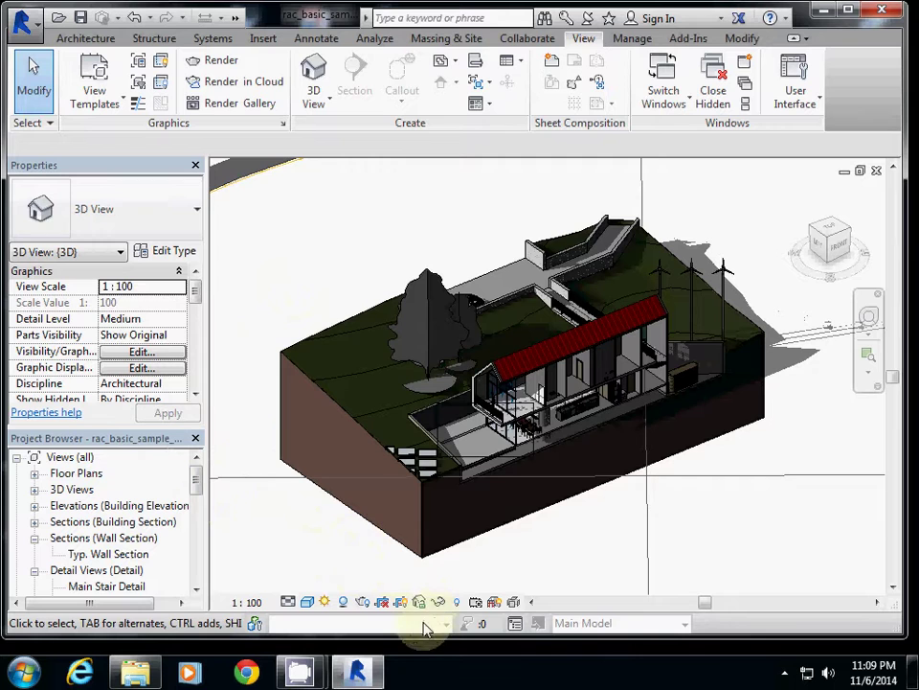
- Reveal the hidden elements in the 3D view and extend the section box outward past the front of the house to uncover the whole building
scroll(555, 487, down, 3)
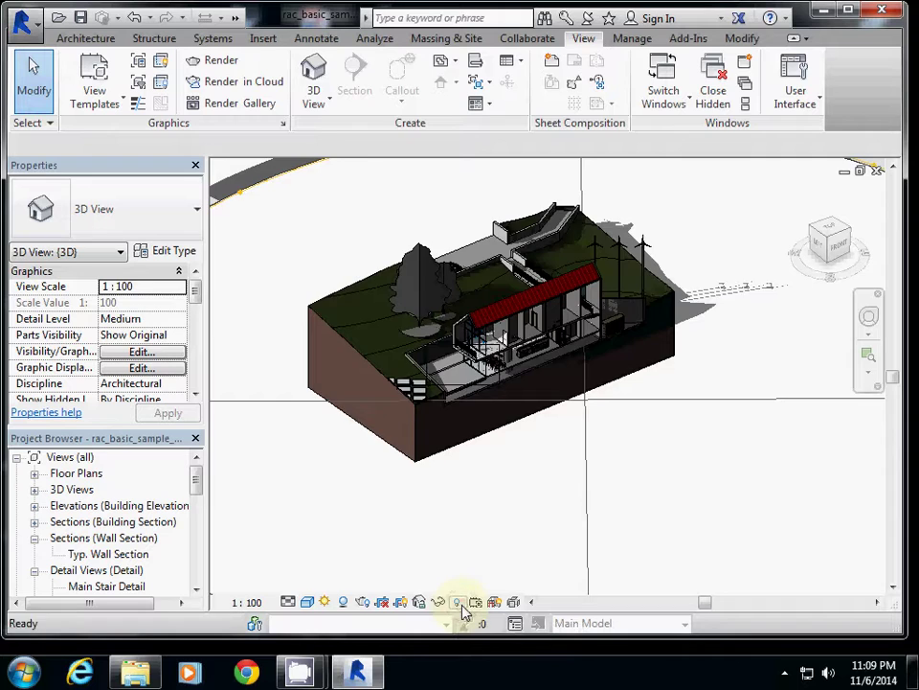
click(457, 600)
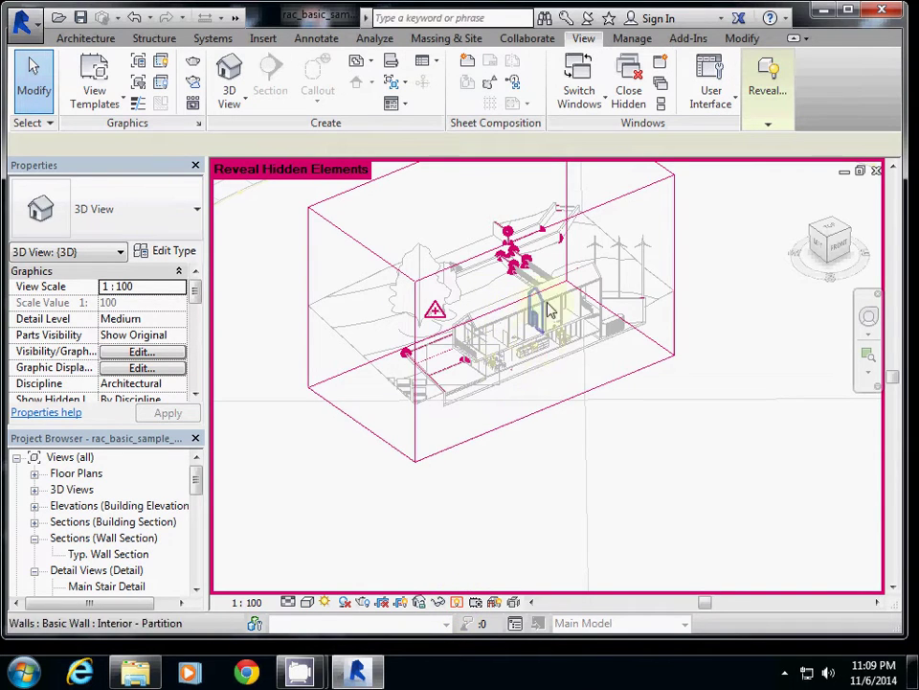
scroll(498, 337, down, 2)
scroll(498, 337, up, 3)
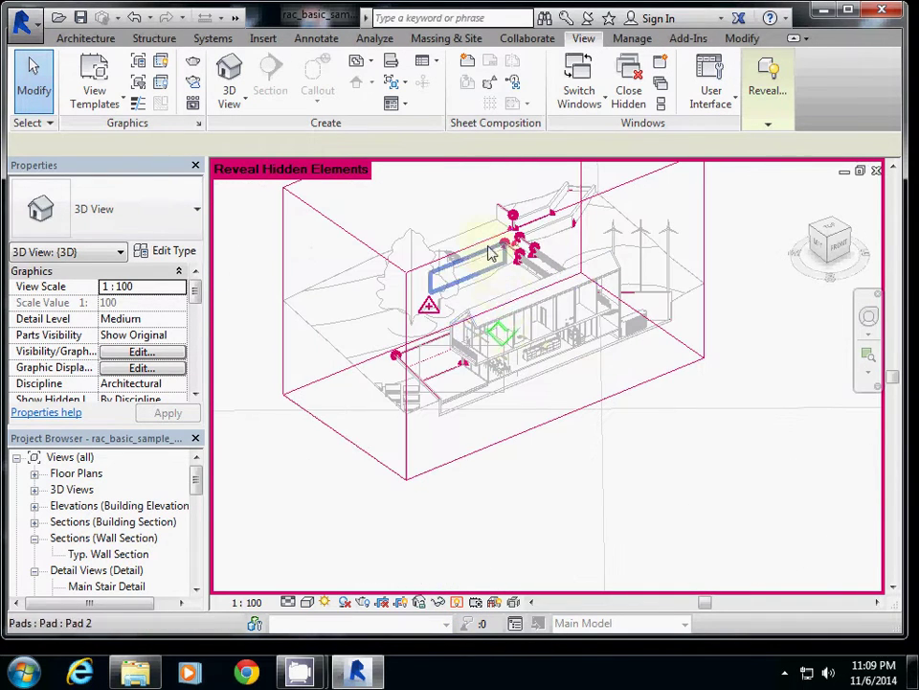
click(488, 251)
scroll(546, 316, down, 2)
drag(565, 331, 713, 458)
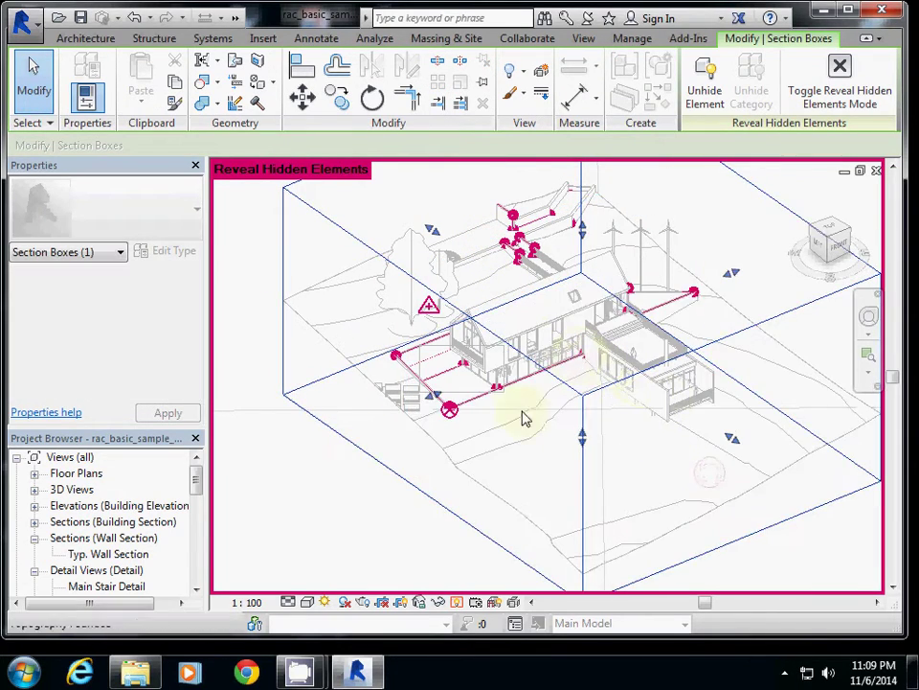
- Check the enlarged section box from another side and turn off the display of hidden elements
scroll(632, 388, down, 2)
middle_drag(632, 393, 546, 422)
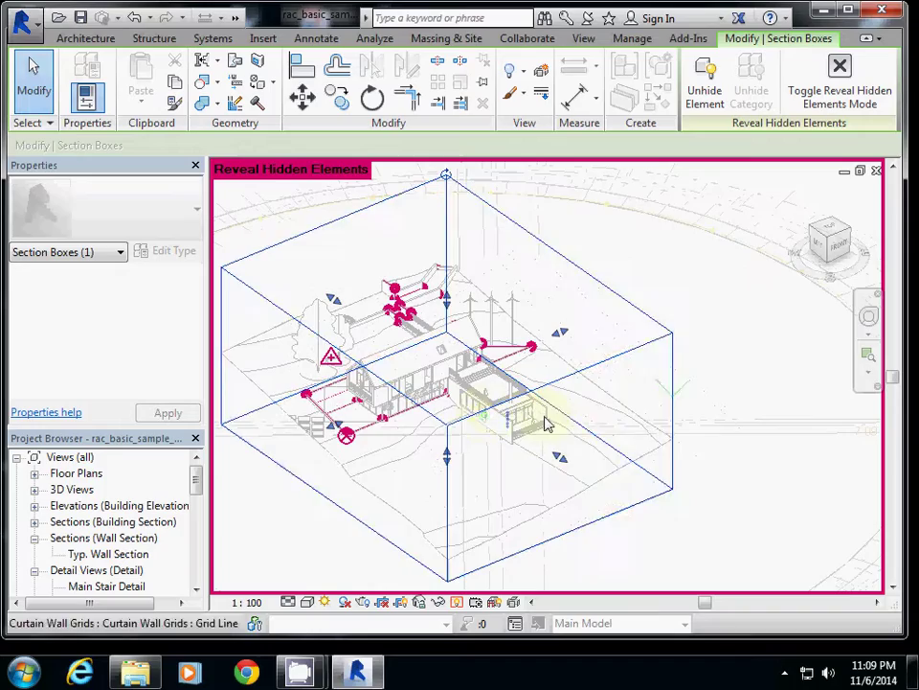
drag(851, 237, 468, 445)
middle_drag(469, 445, 752, 283)
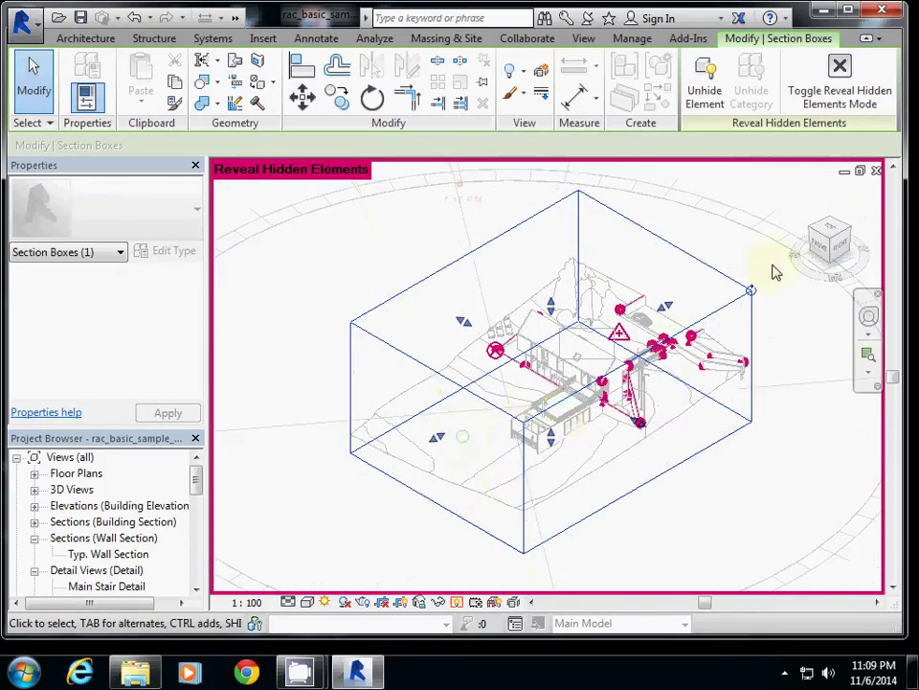
drag(796, 236, 536, 450)
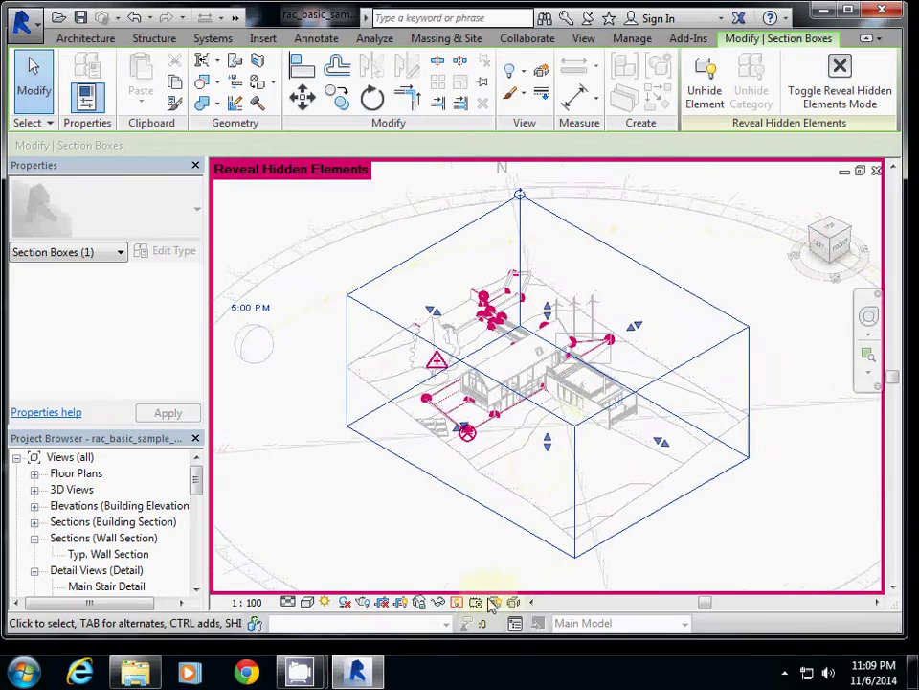
click(458, 604)
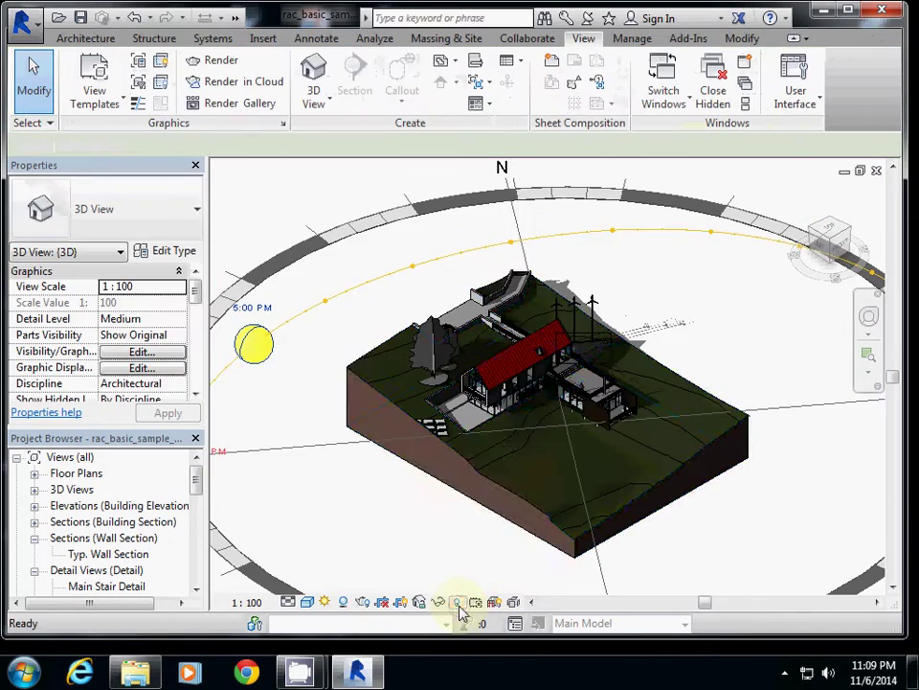
shift+middle_drag(513, 395, 374, 396)
click(257, 476)
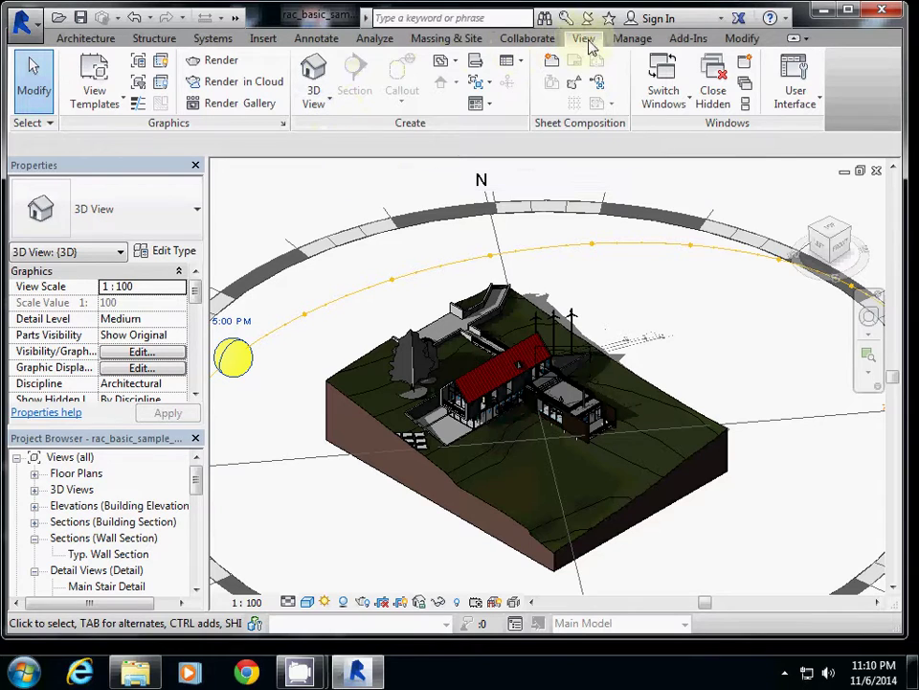
- Open the Level 1 floor plan, look at the Level 2 plan and return to Level 1
click(330, 103)
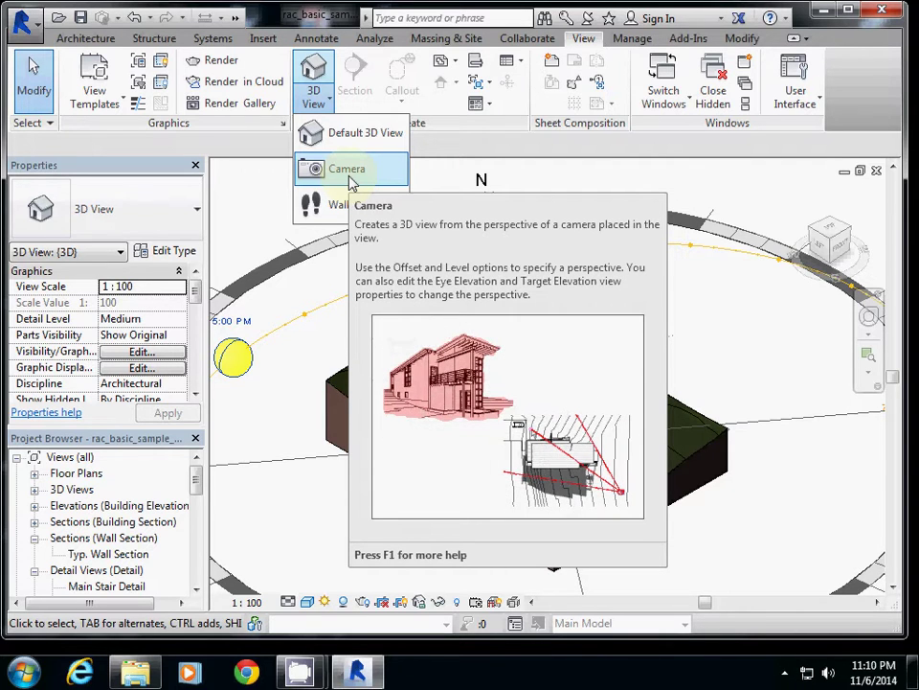
click(88, 486)
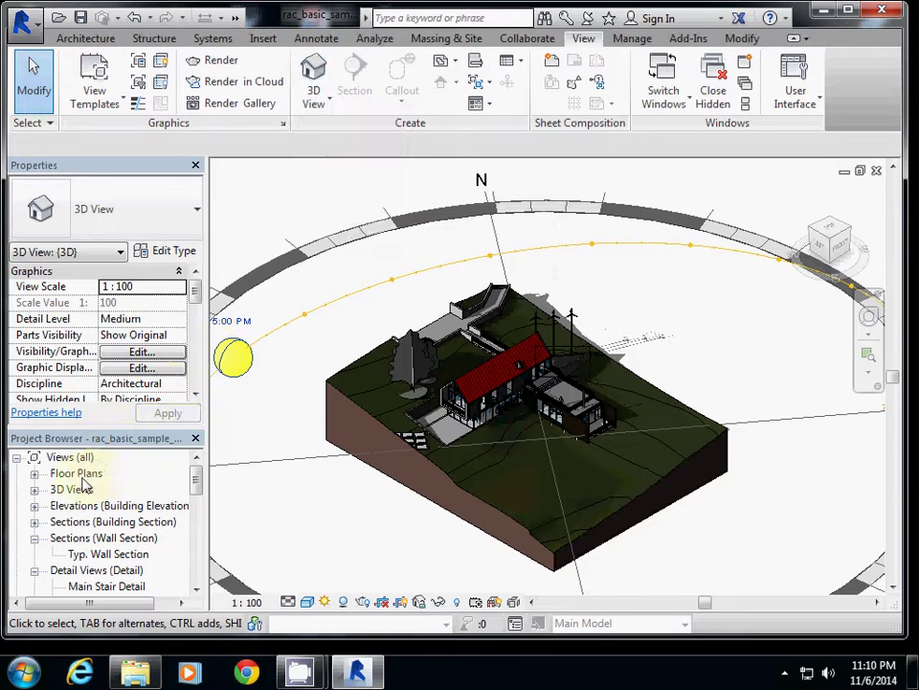
click(33, 474)
click(83, 490)
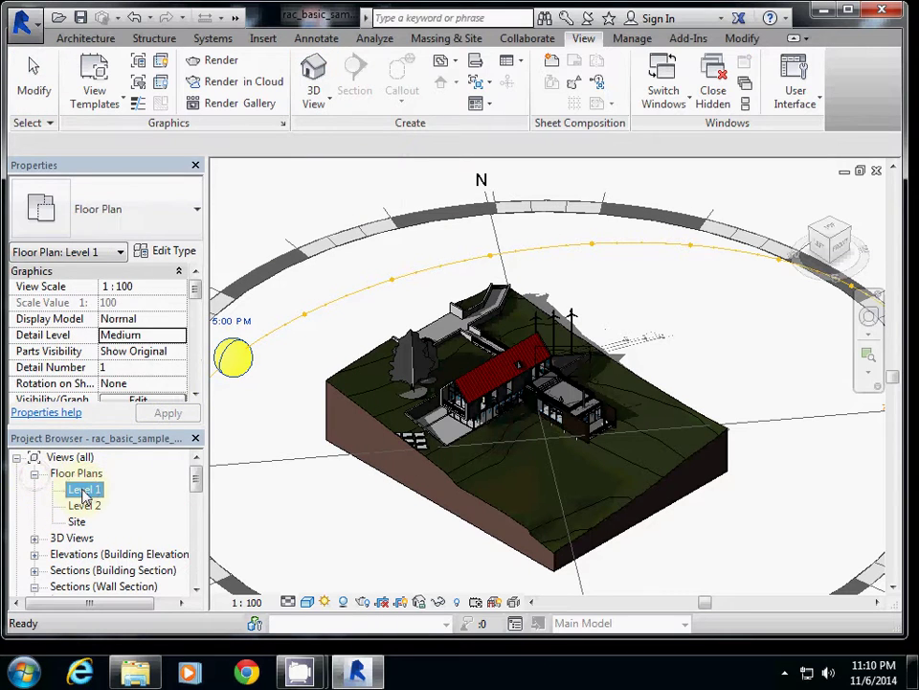
double_click(84, 490)
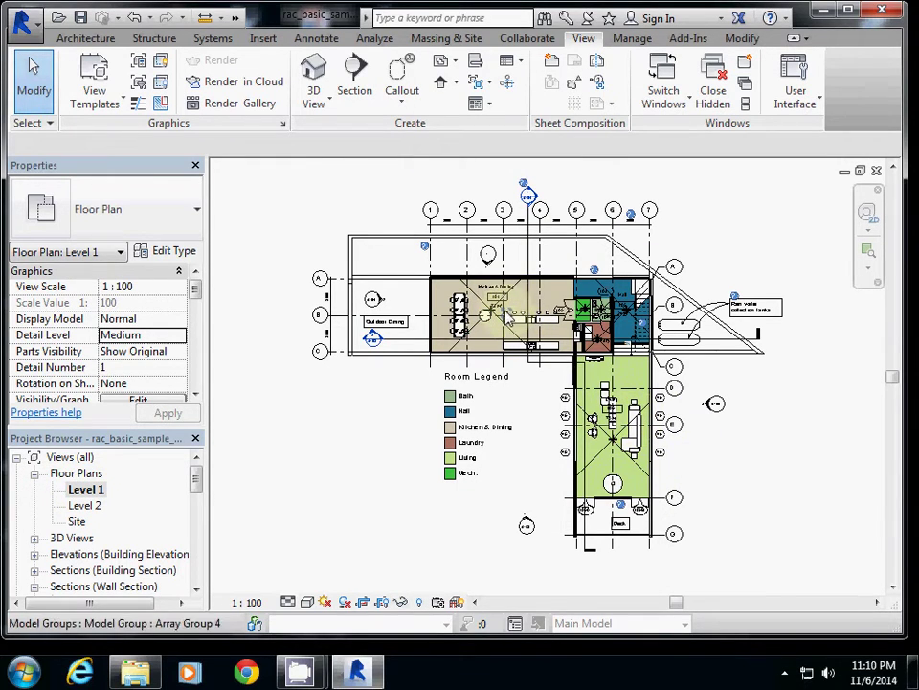
double_click(92, 505)
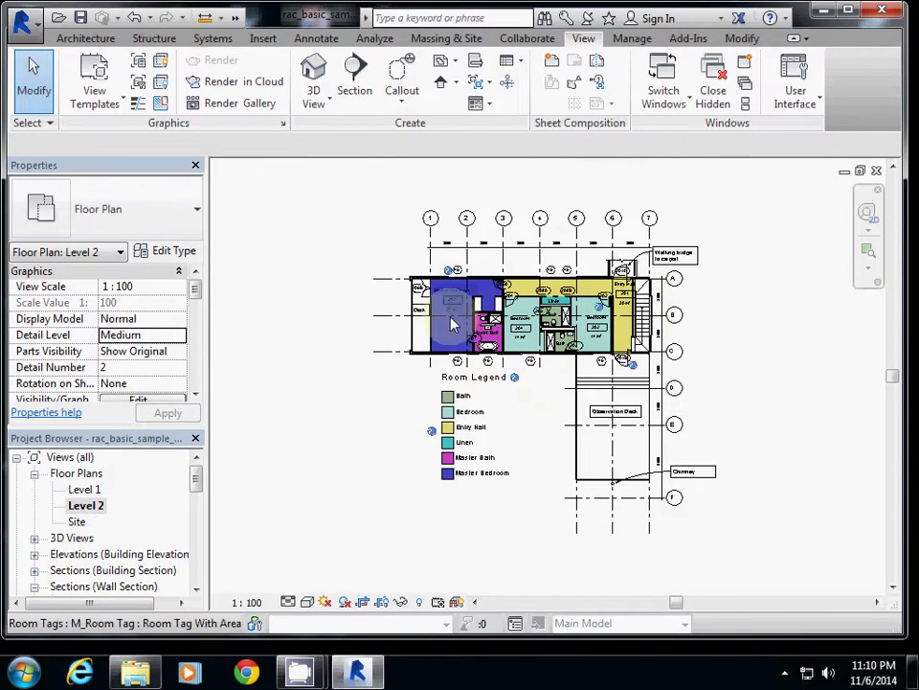
double_click(86, 491)
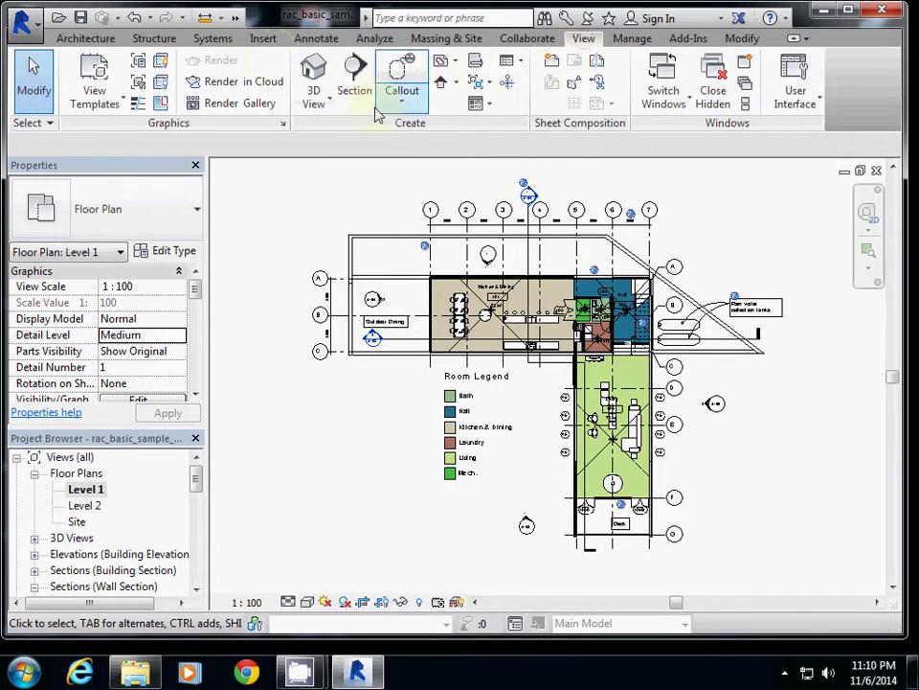
- Place a perspective camera in the Kitchen & Dining room on Level 1, aimed toward the Outdoor Dining area
click(325, 102)
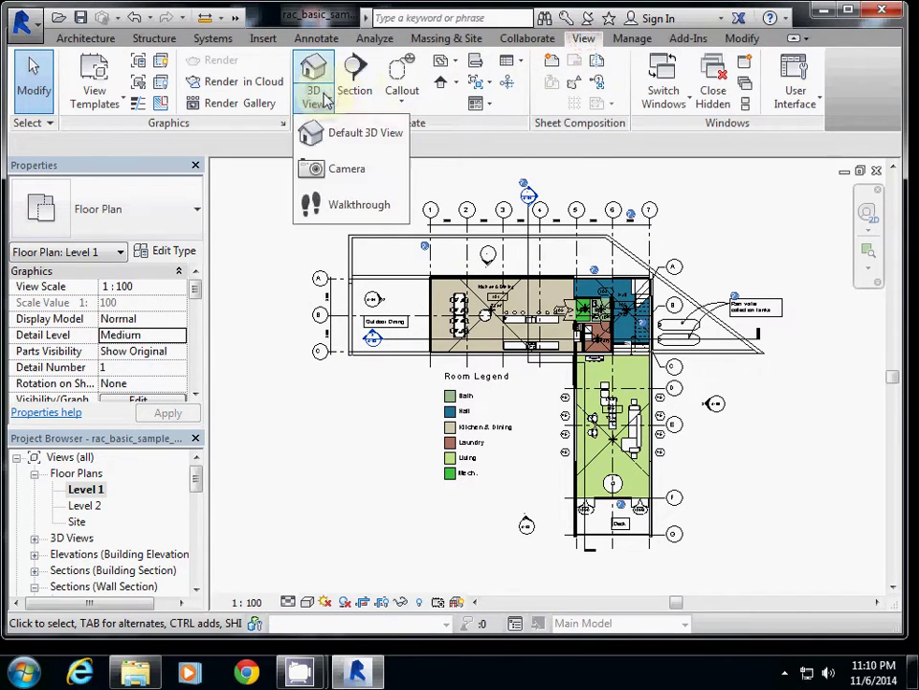
click(354, 170)
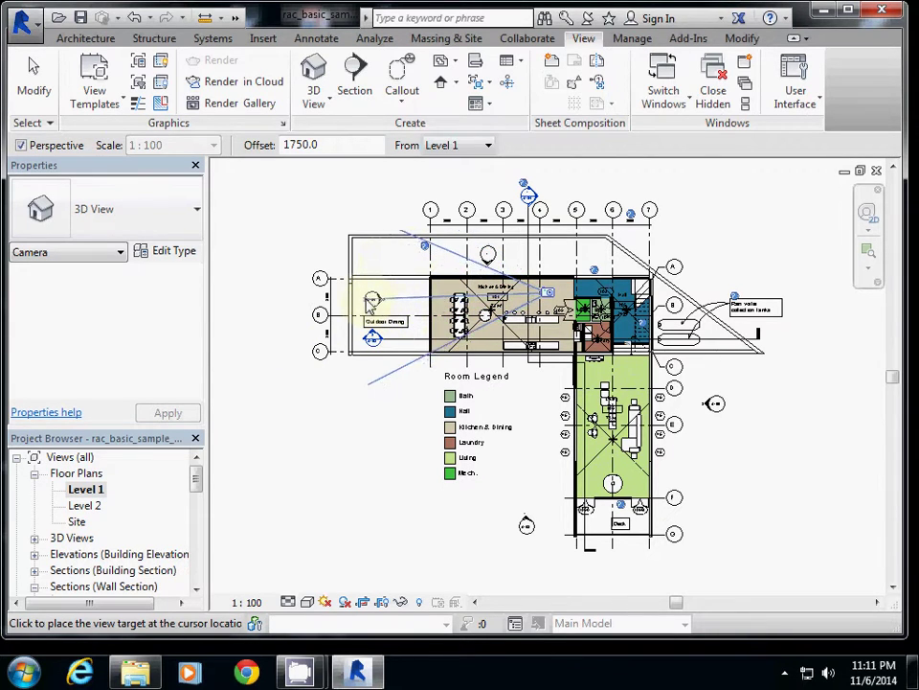
click(369, 299)
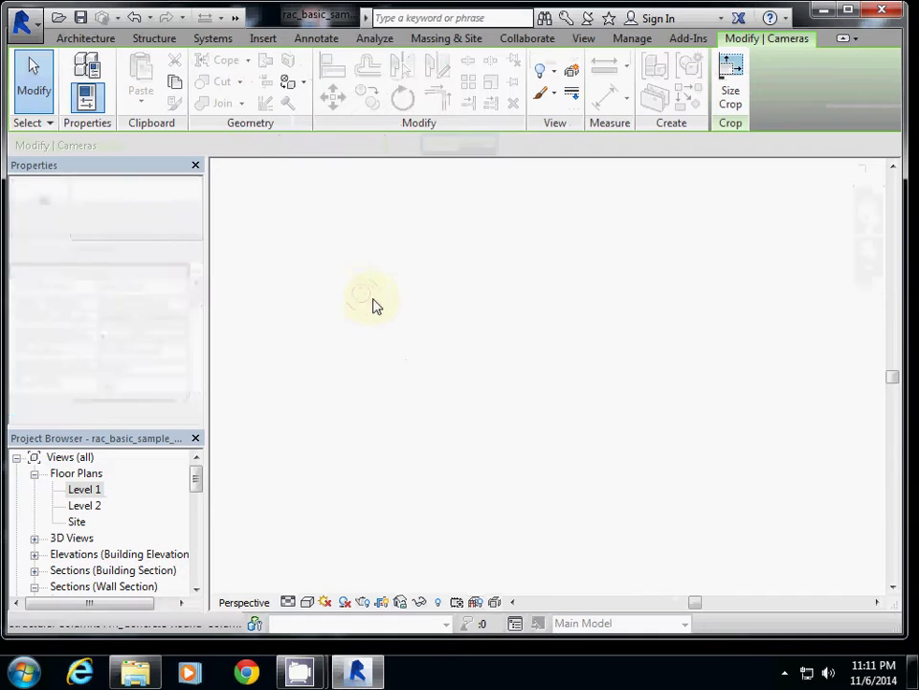
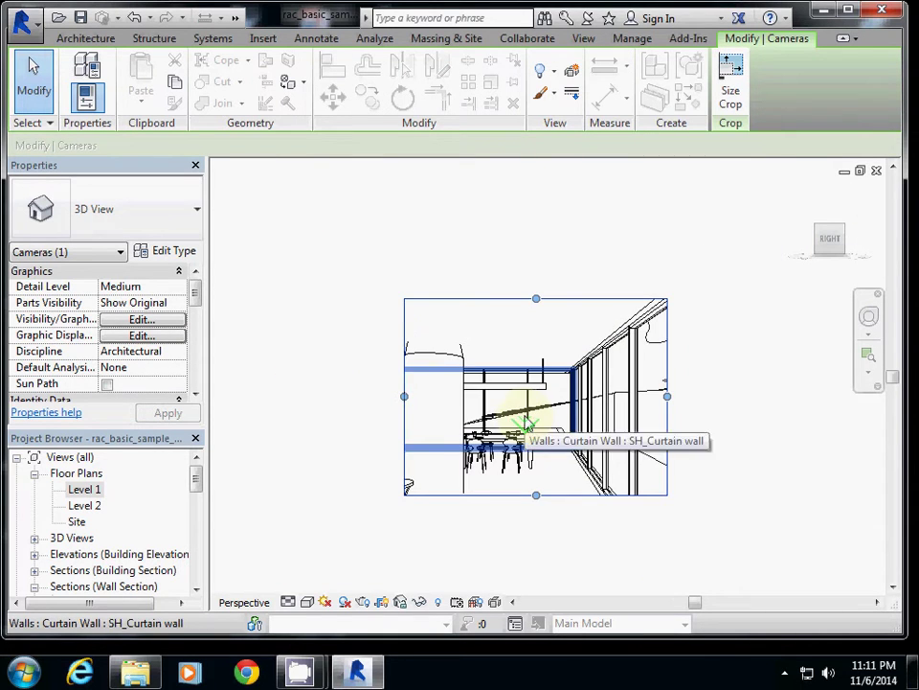
- Extend the camera view's crop region to both sides and upward, to about 304 mm wide and 137 mm high
scroll(522, 417, up, 2)
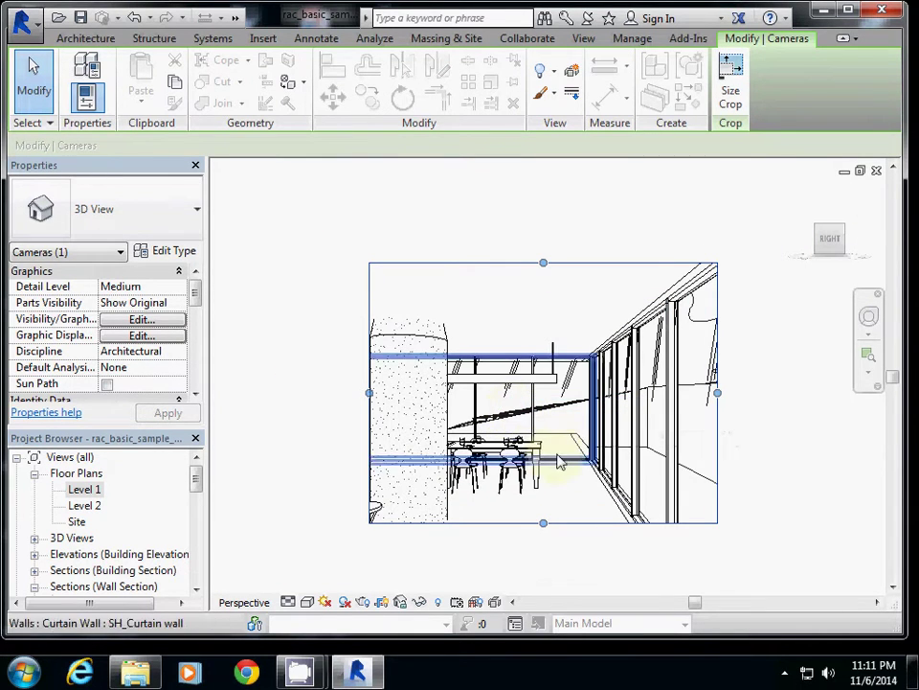
scroll(550, 445, down, 1)
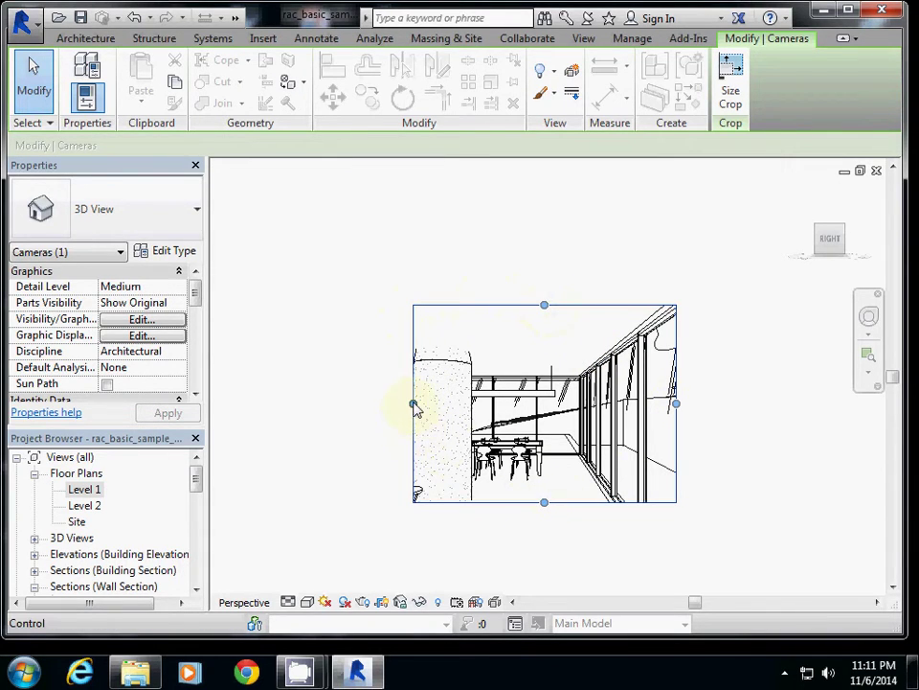
drag(414, 404, 254, 403)
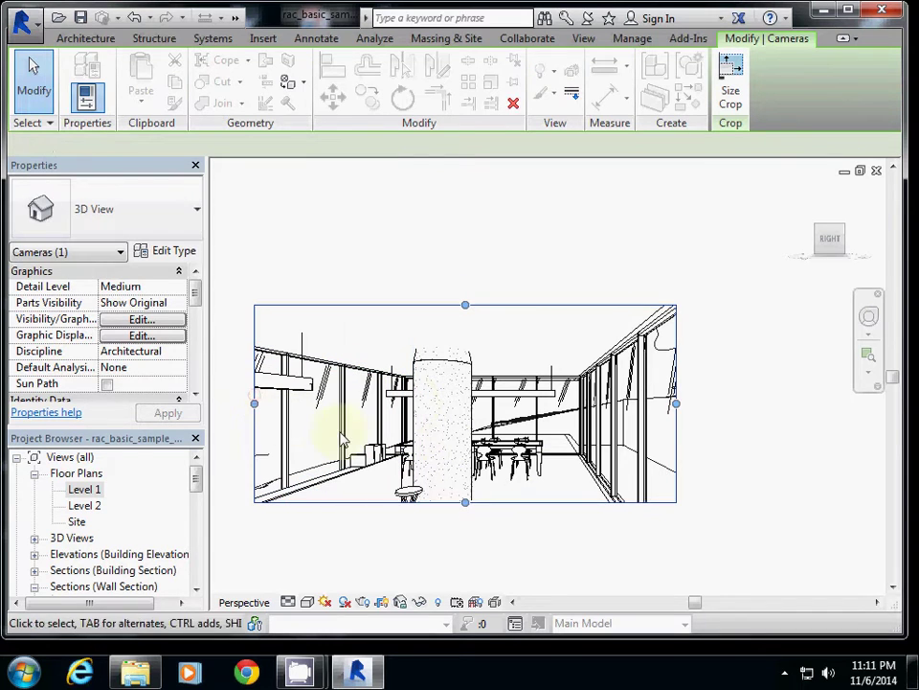
drag(678, 404, 787, 403)
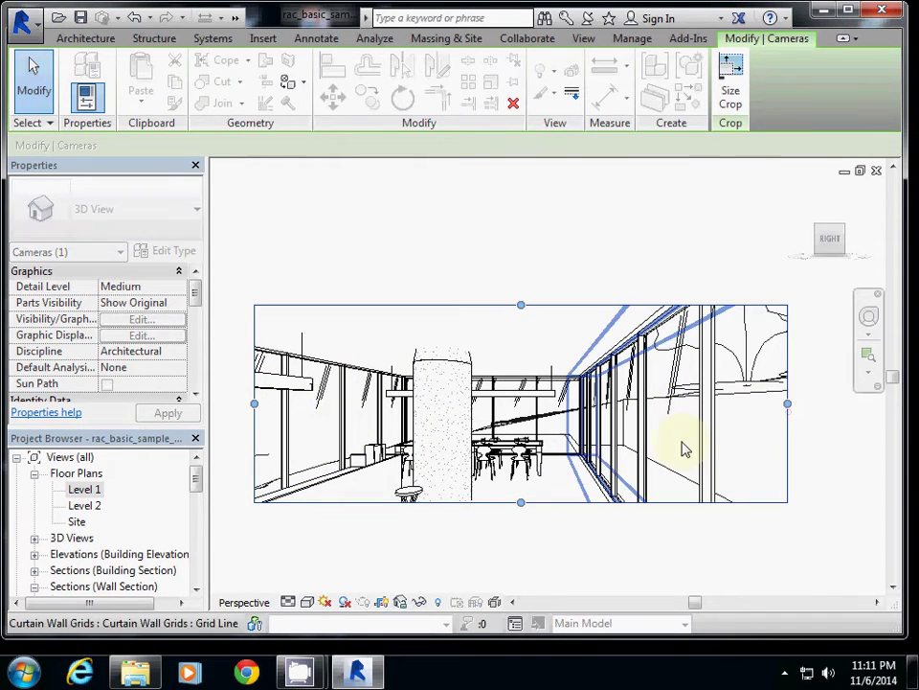
drag(521, 304, 521, 261)
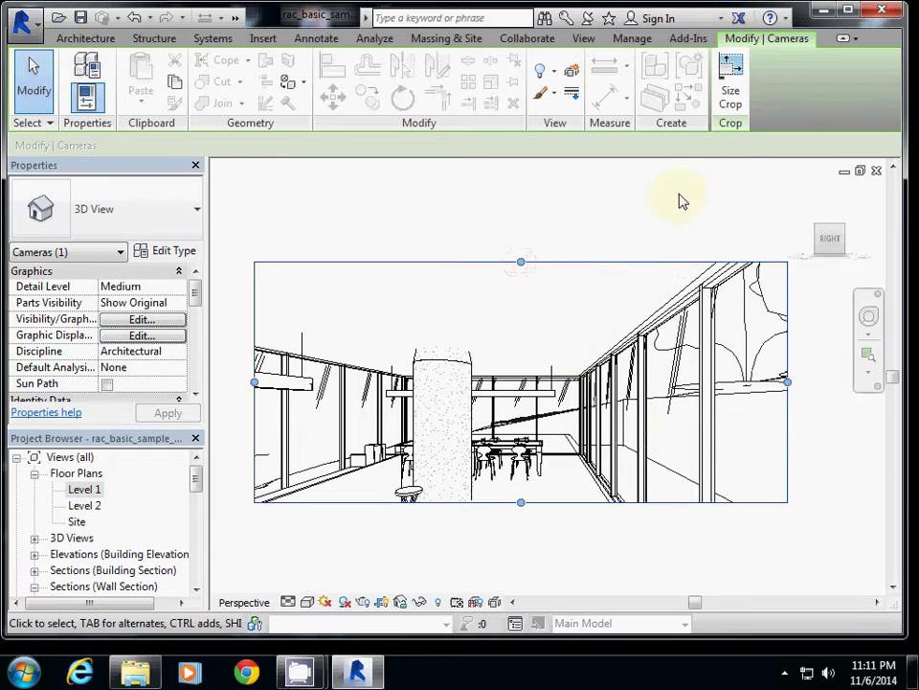
- Check the crop region's size, extend its lower edge down to include the bar stools and lower its upper edge
click(730, 87)
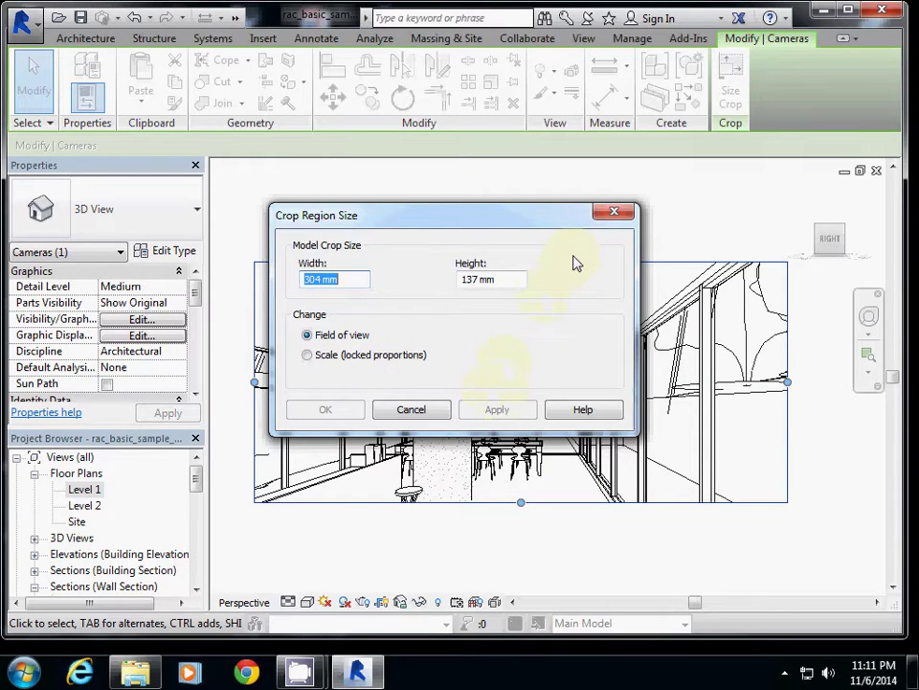
click(614, 211)
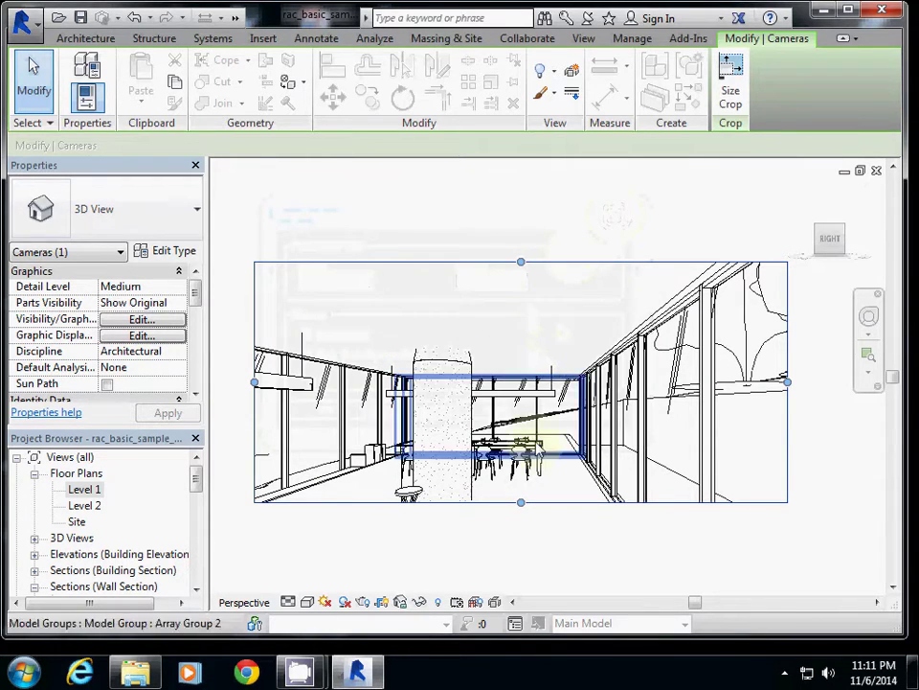
drag(521, 502, 520, 550)
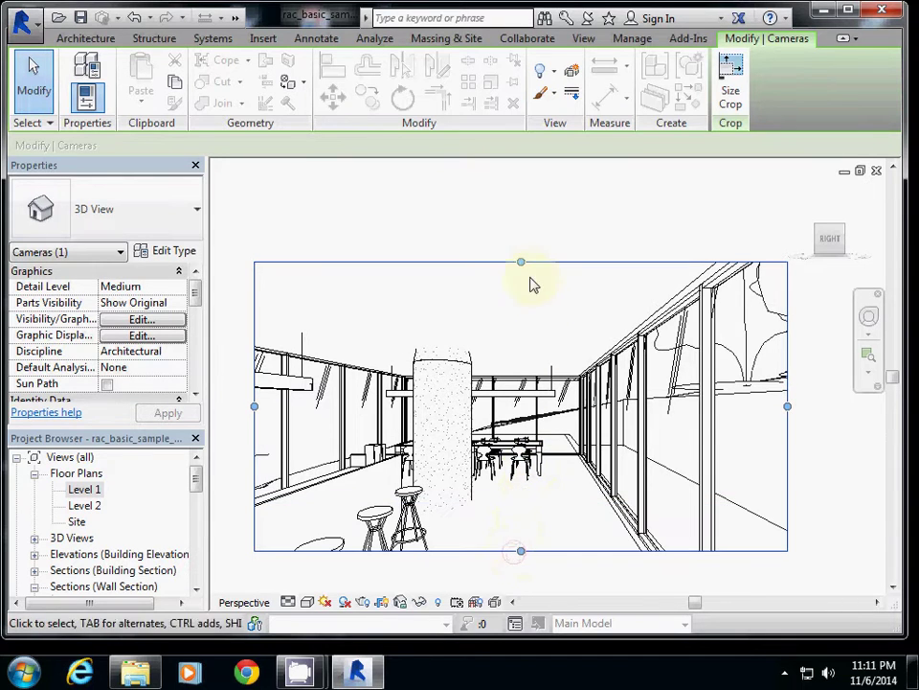
drag(519, 265, 521, 305)
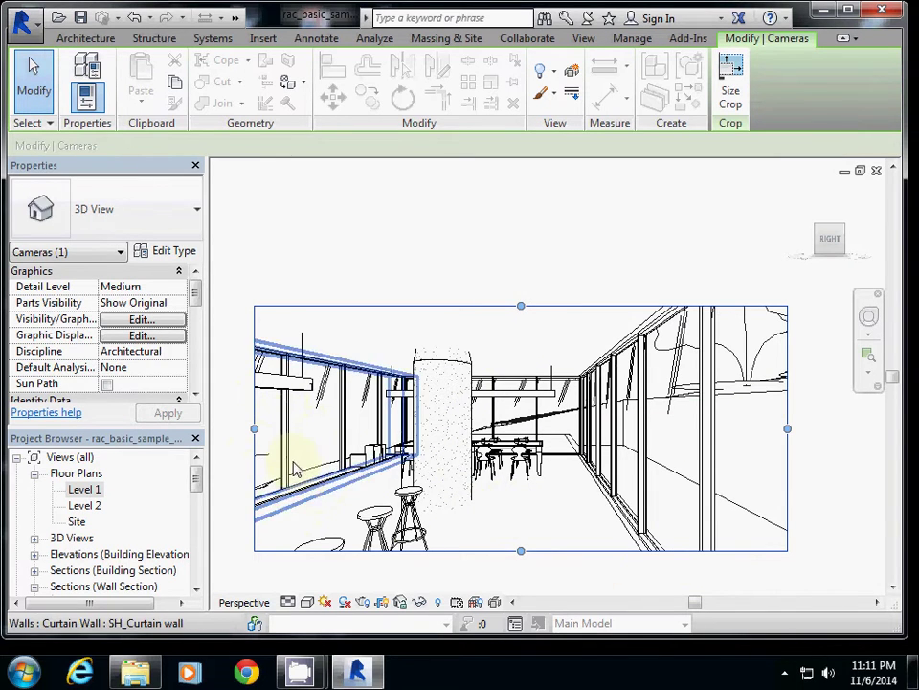
- Adjust the camera's viewpoint with the SteeringWheels to show more of the bar stools, and exit the wheel
scroll(431, 476, down, 2)
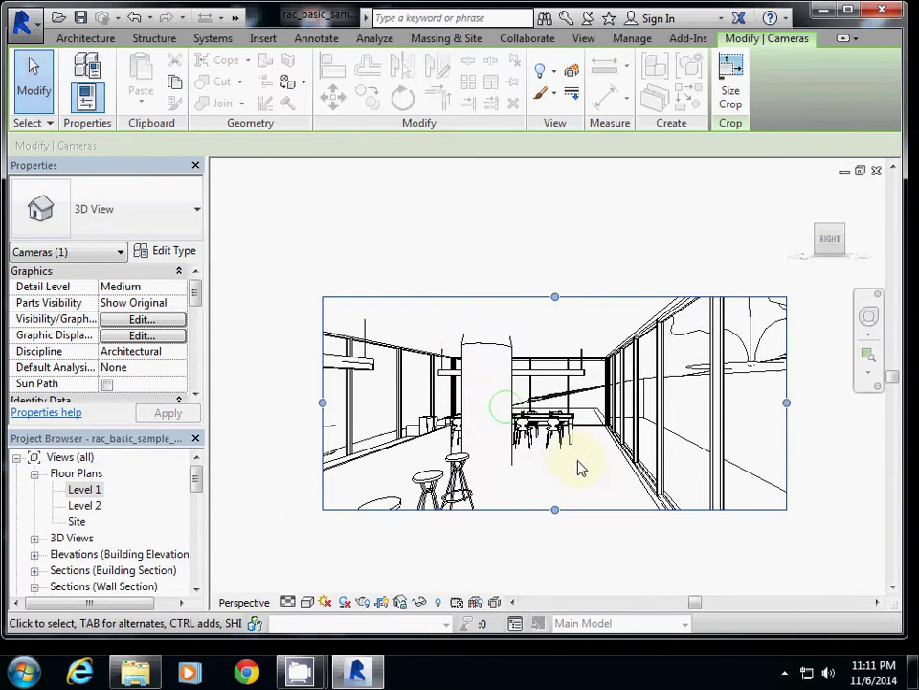
scroll(537, 436, up, 1)
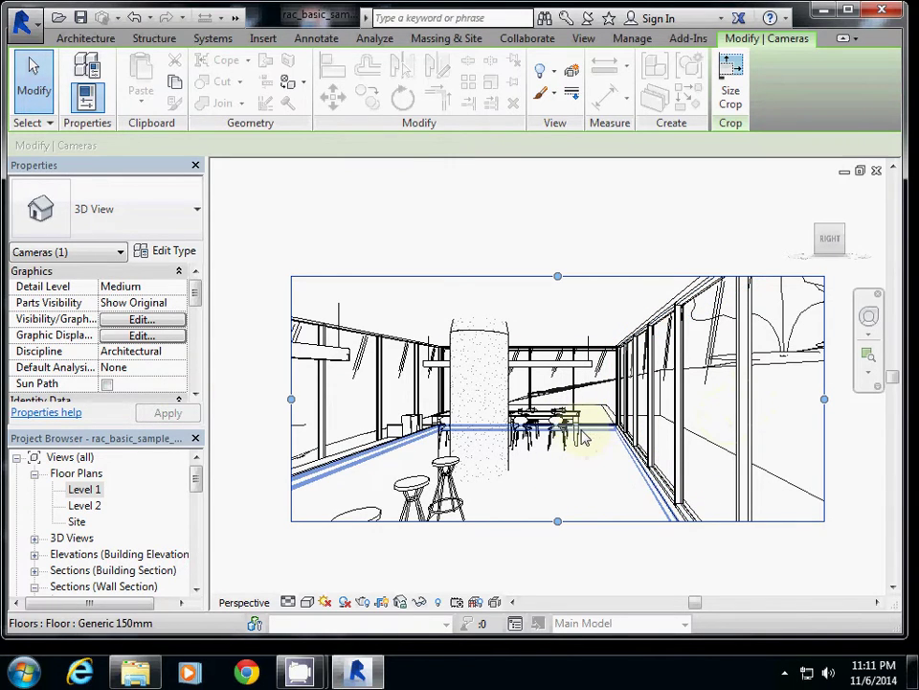
click(868, 322)
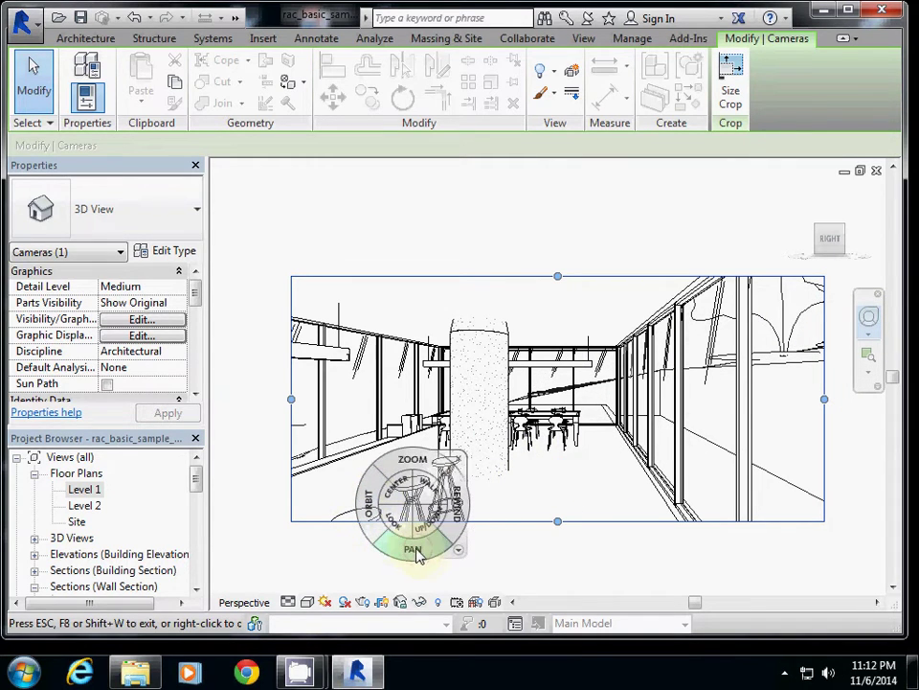
mouse_move(485, 551)
mouse_down()
mouse_move(476, 483)
mouse_move(484, 540)
mouse_move(562, 544)
mouse_move(519, 532)
mouse_move(421, 532)
mouse_move(476, 530)
mouse_move(474, 550)
mouse_move(489, 530)
mouse_move(546, 529)
mouse_move(483, 534)
mouse_up()
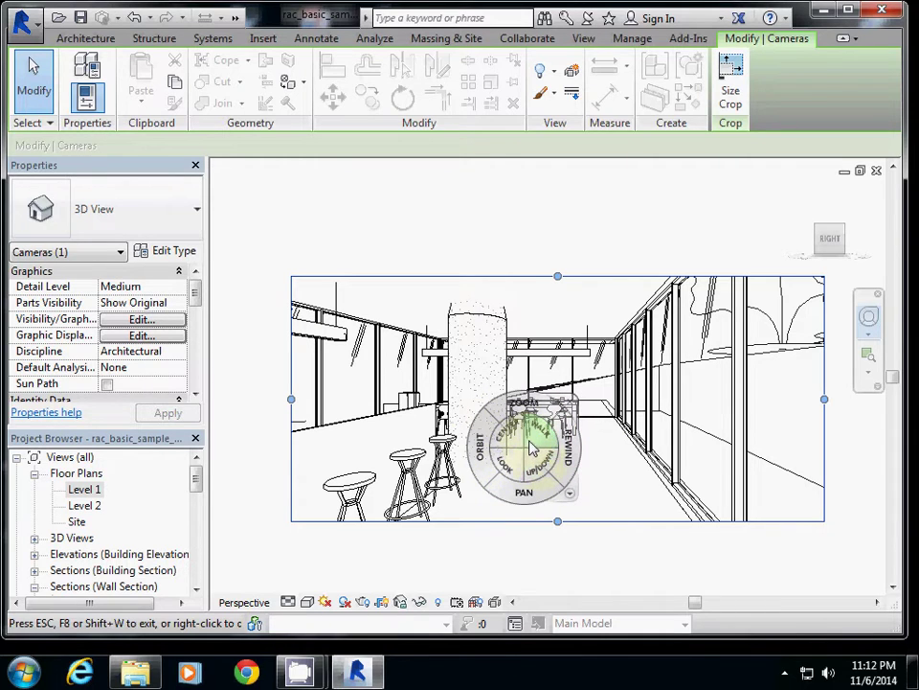
key(Escape)
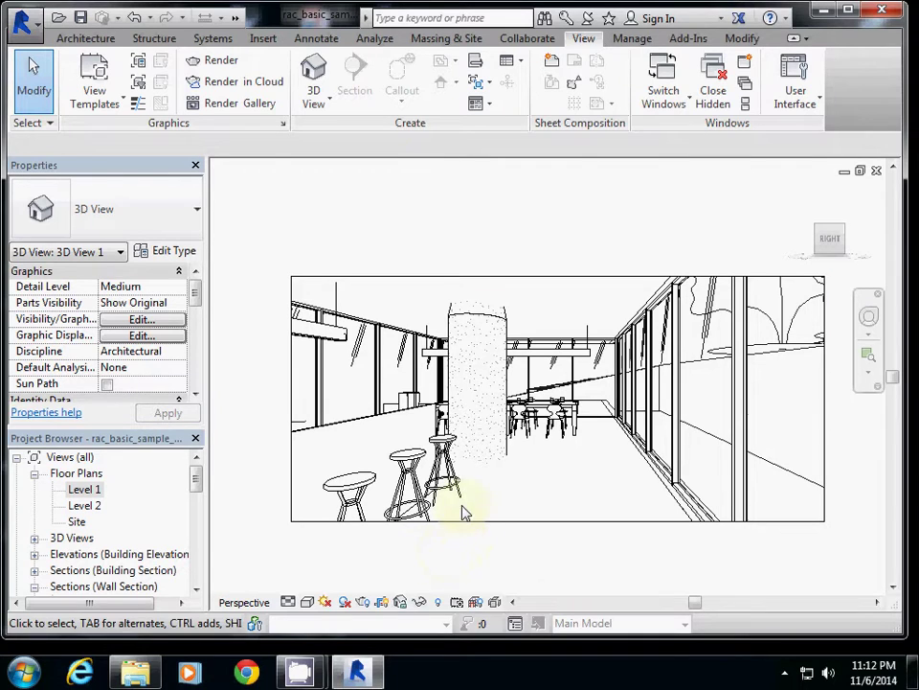
- Turn on shadows in the camera view and set a Still solar study with the Fall Equinox preset at 1:00 PM
click(347, 610)
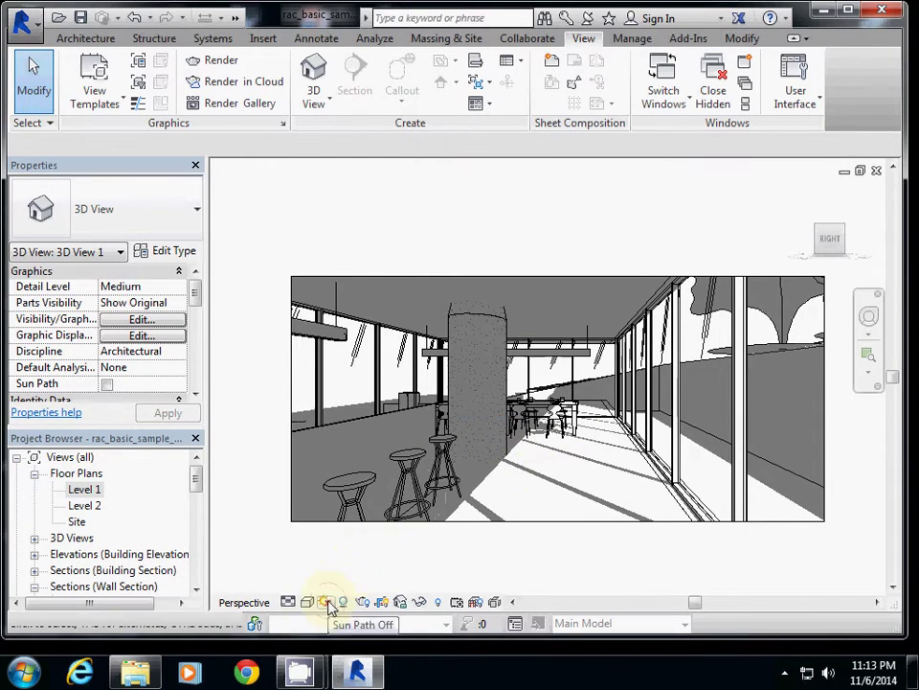
click(327, 603)
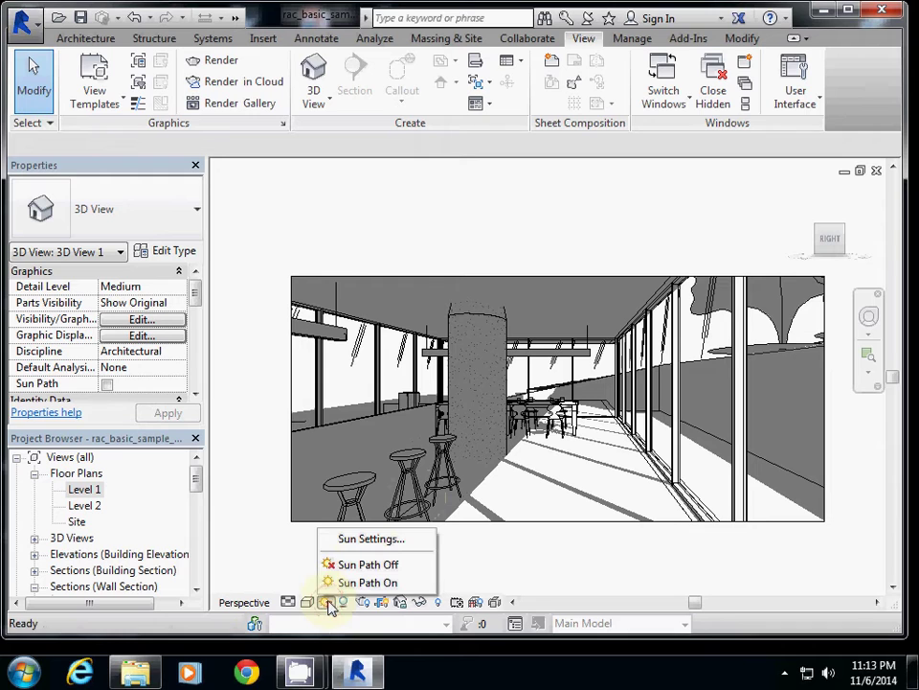
click(370, 542)
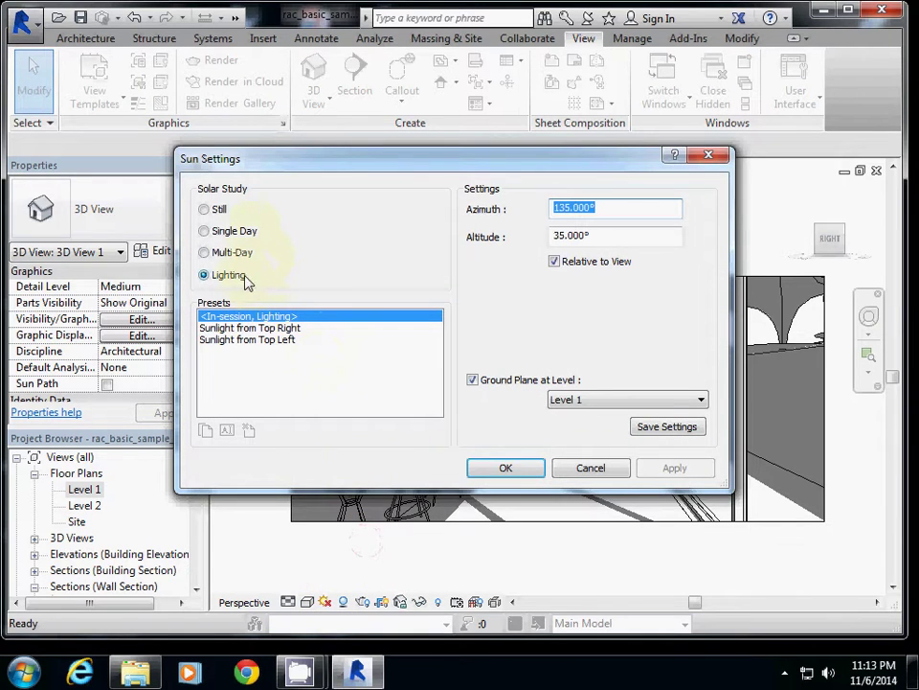
click(226, 213)
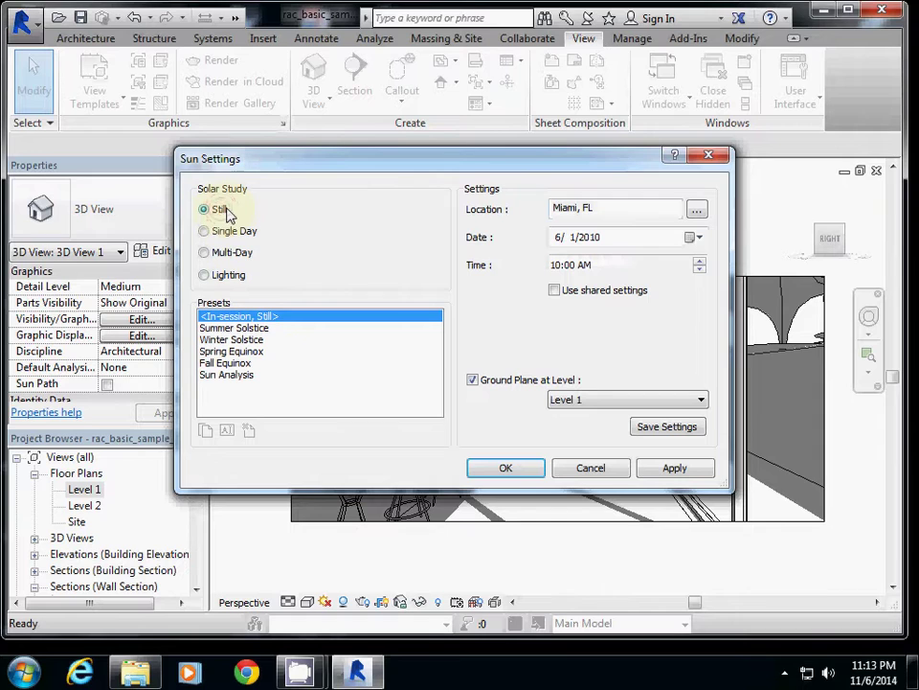
click(230, 363)
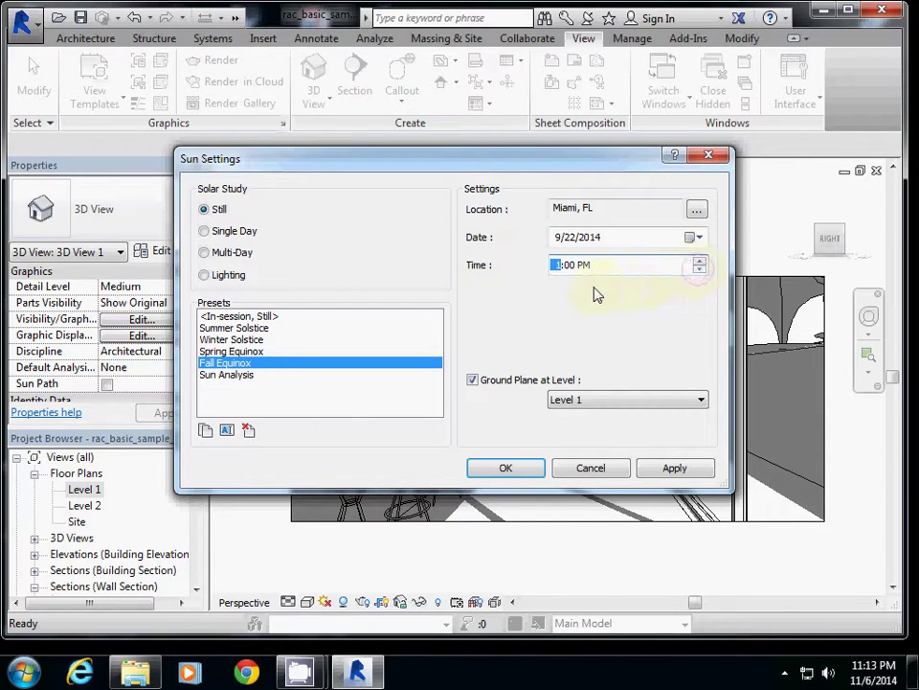
click(529, 468)
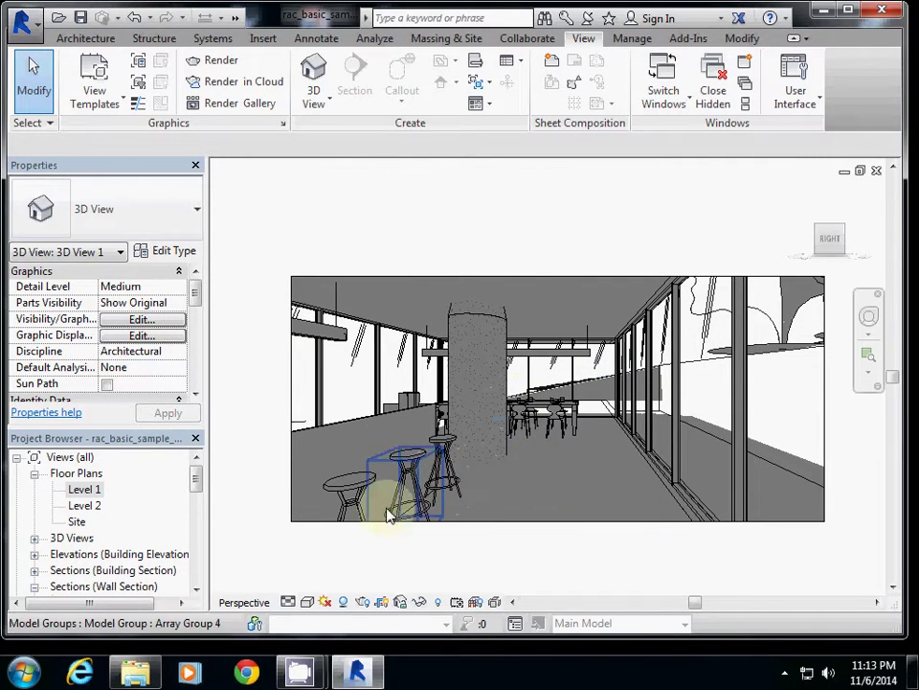
- Set the time of the Fall Equinox sun setting to 5:00 PM
click(326, 602)
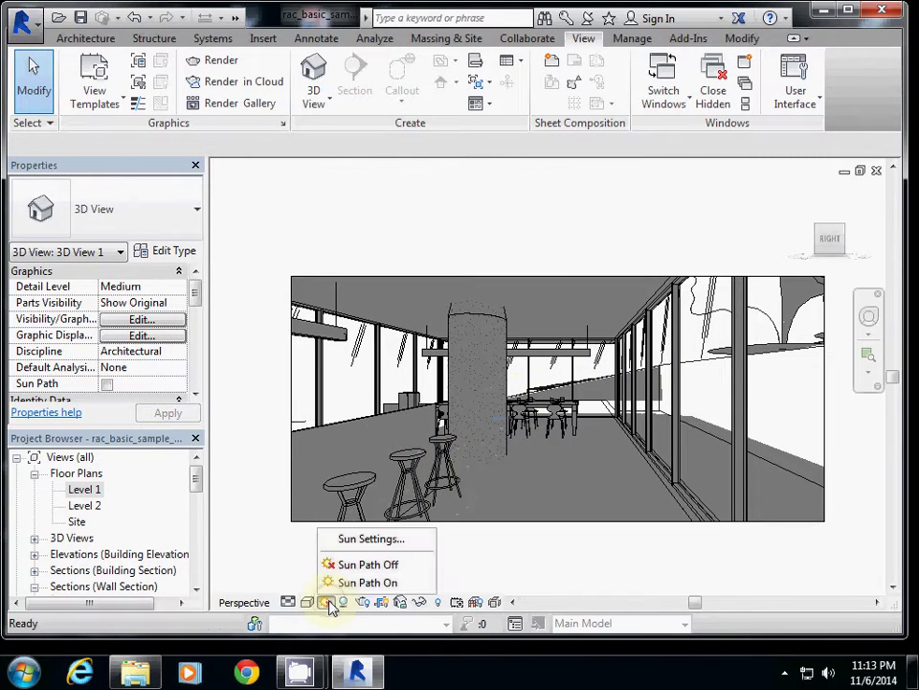
click(359, 540)
click(701, 264)
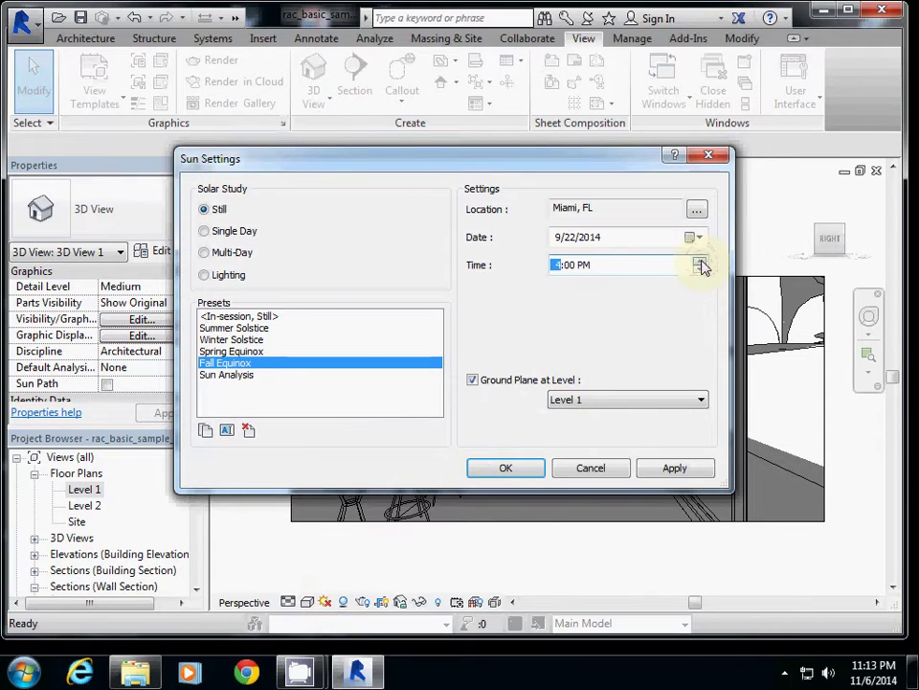
click(505, 467)
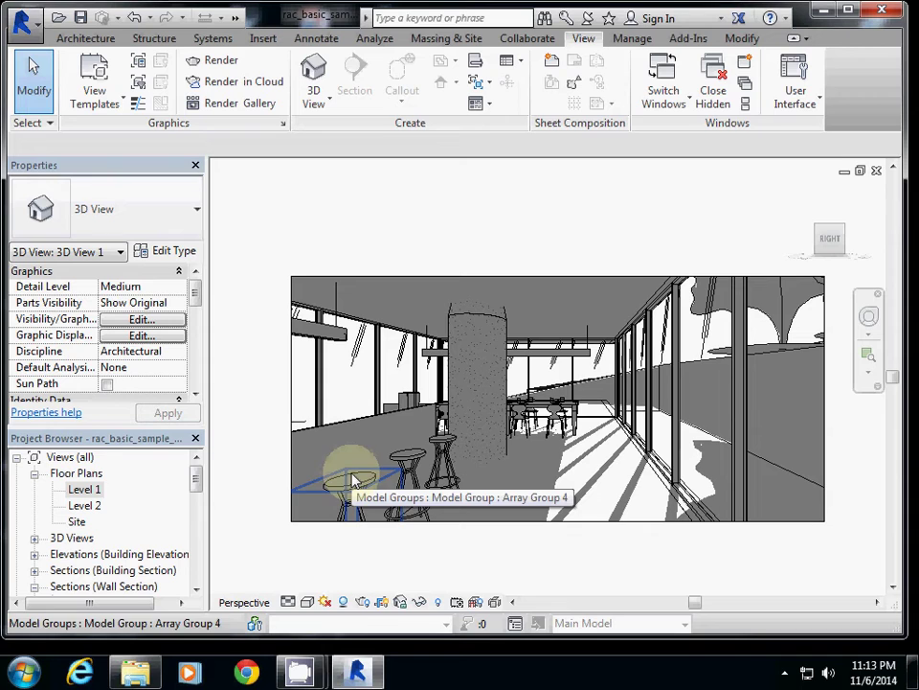
- Switch the camera view's sun path display on and back off
click(328, 603)
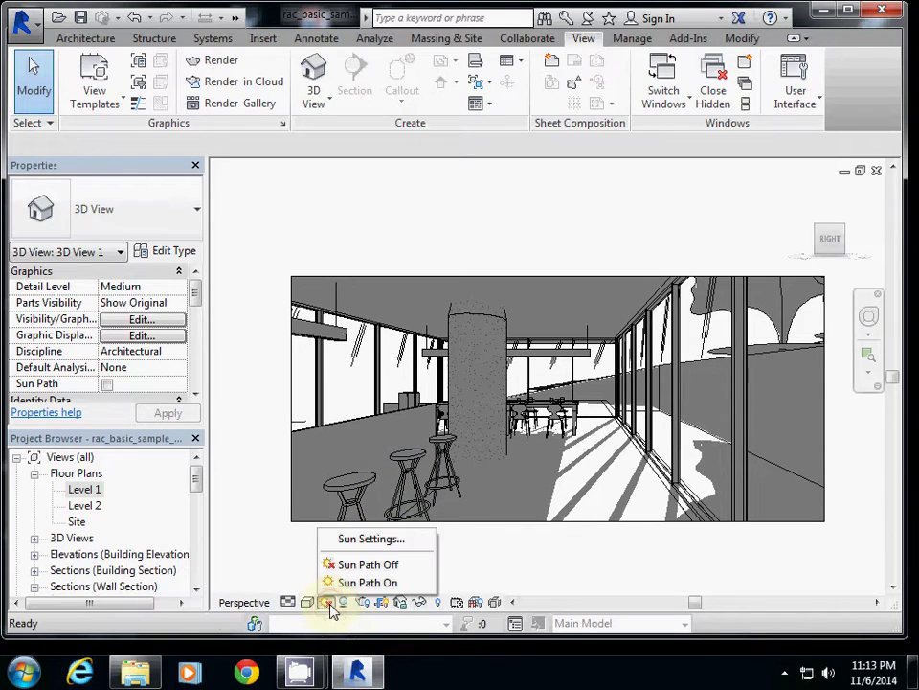
click(364, 582)
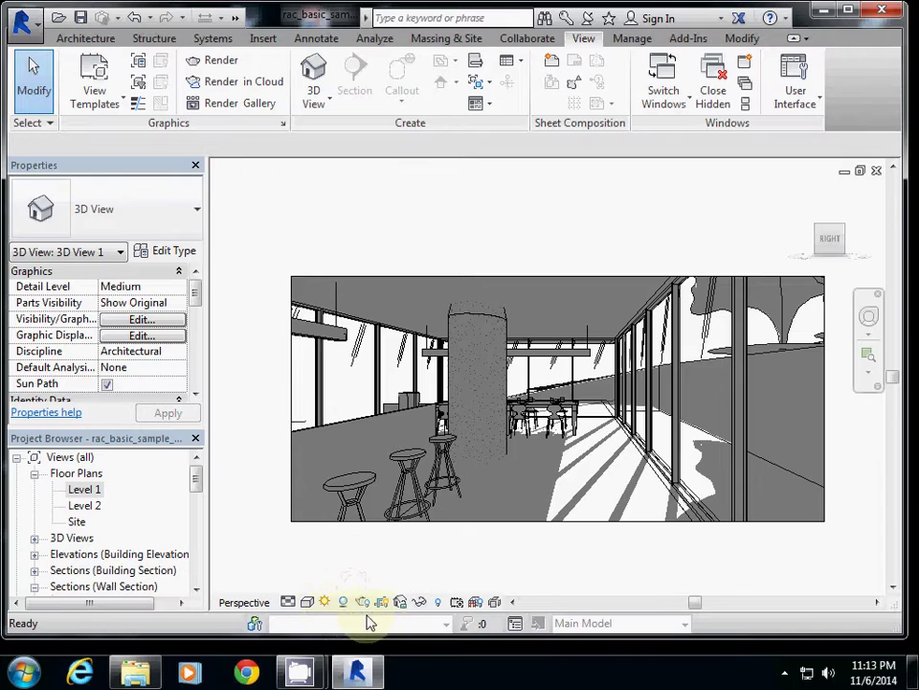
click(329, 605)
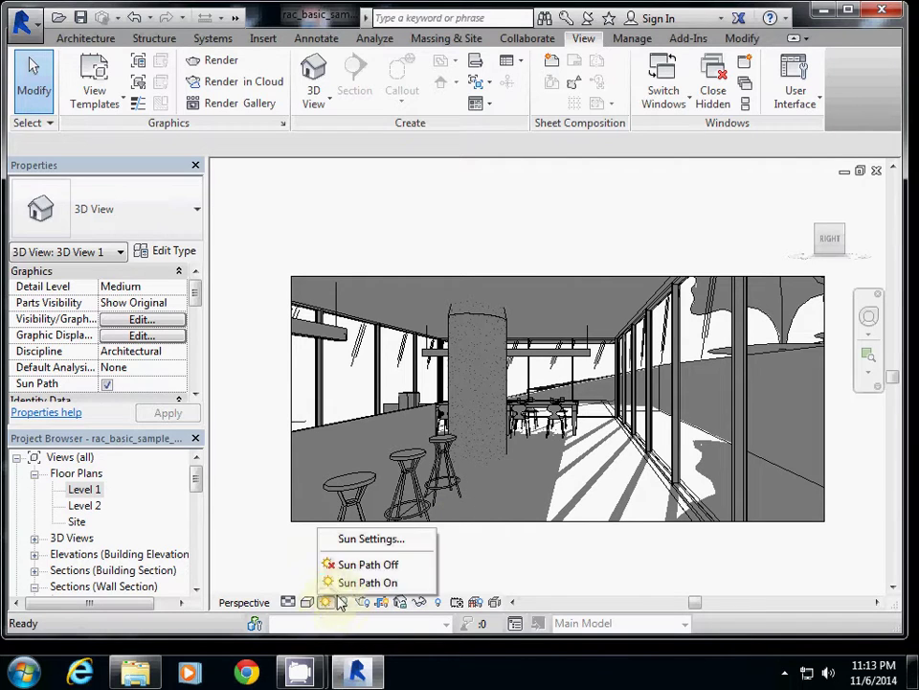
click(360, 564)
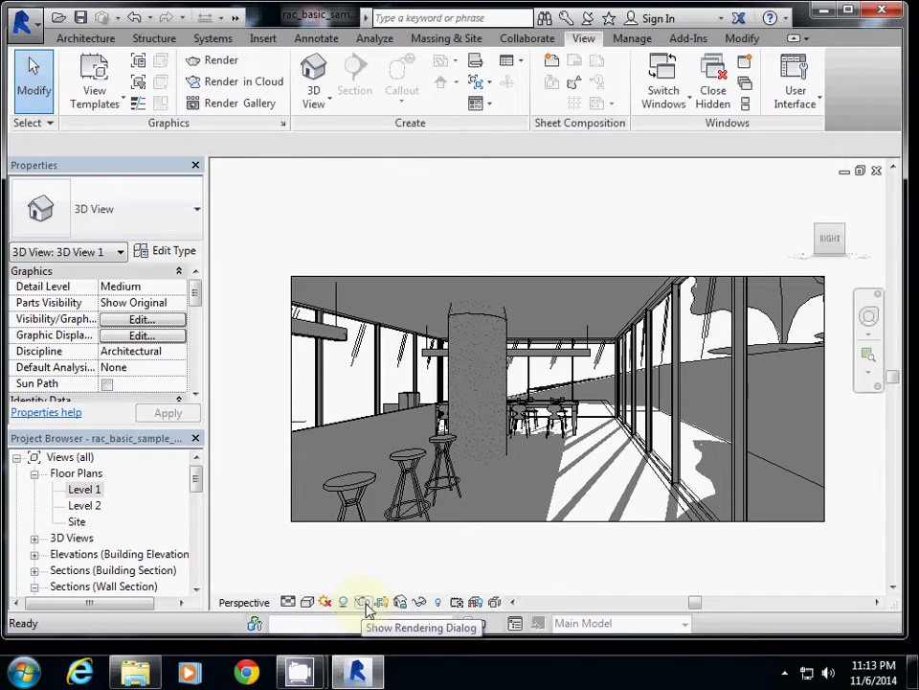
- Render the camera view at Draft quality and screen resolution with the Exterior: Sun only lighting scheme
click(364, 603)
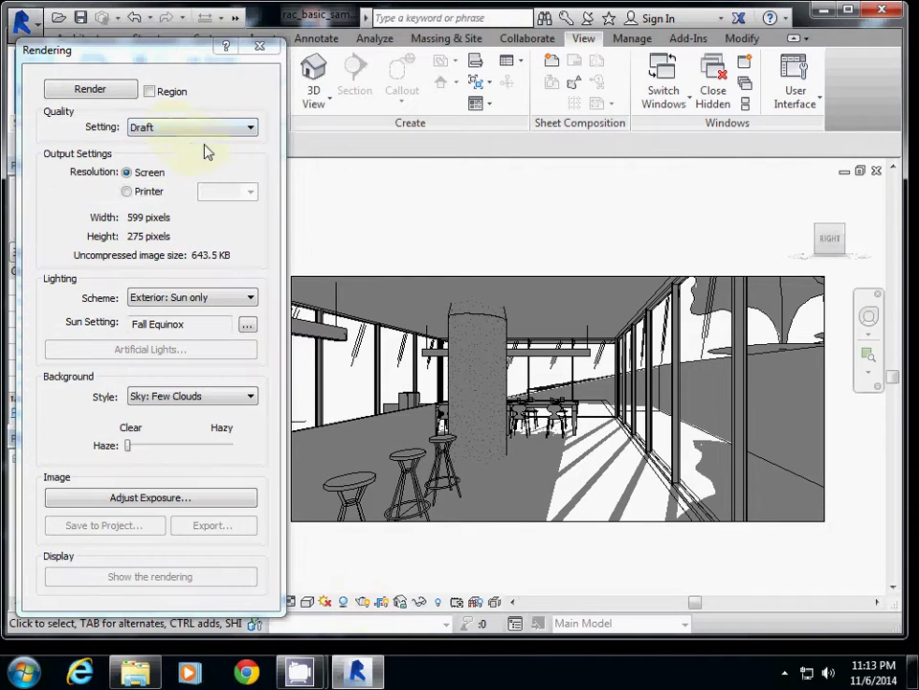
click(96, 91)
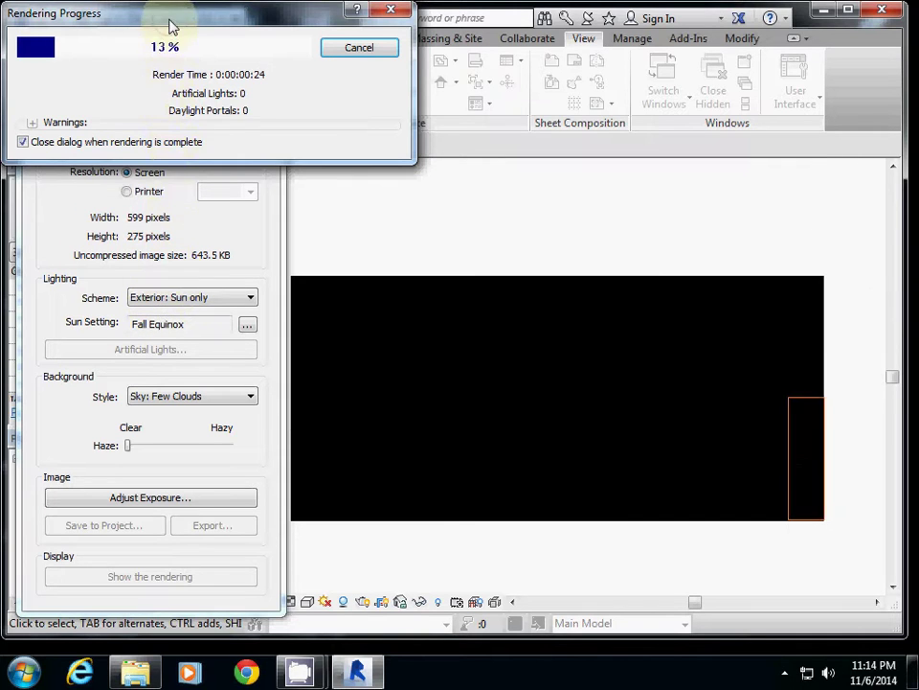
drag(170, 27, 486, 87)
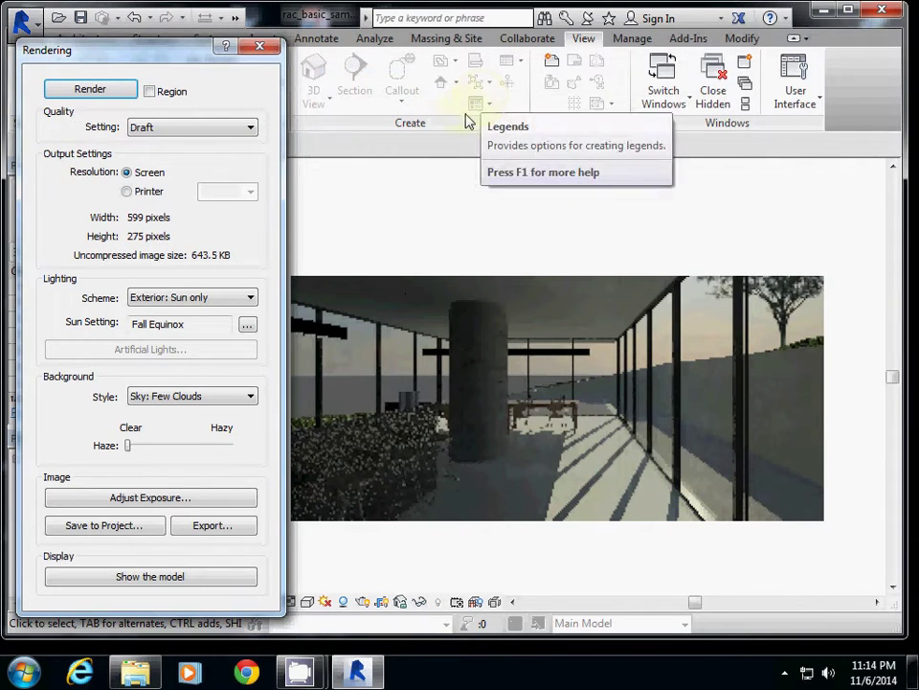
- Change the rendering's lighting scheme to Interior: Sun and Artificial and render the view again
click(185, 298)
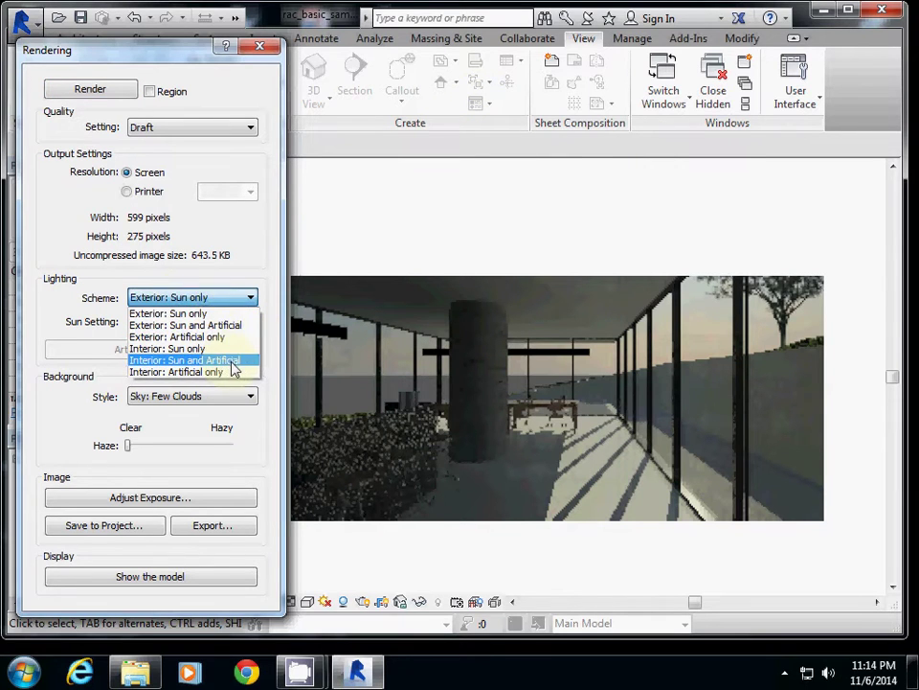
click(228, 361)
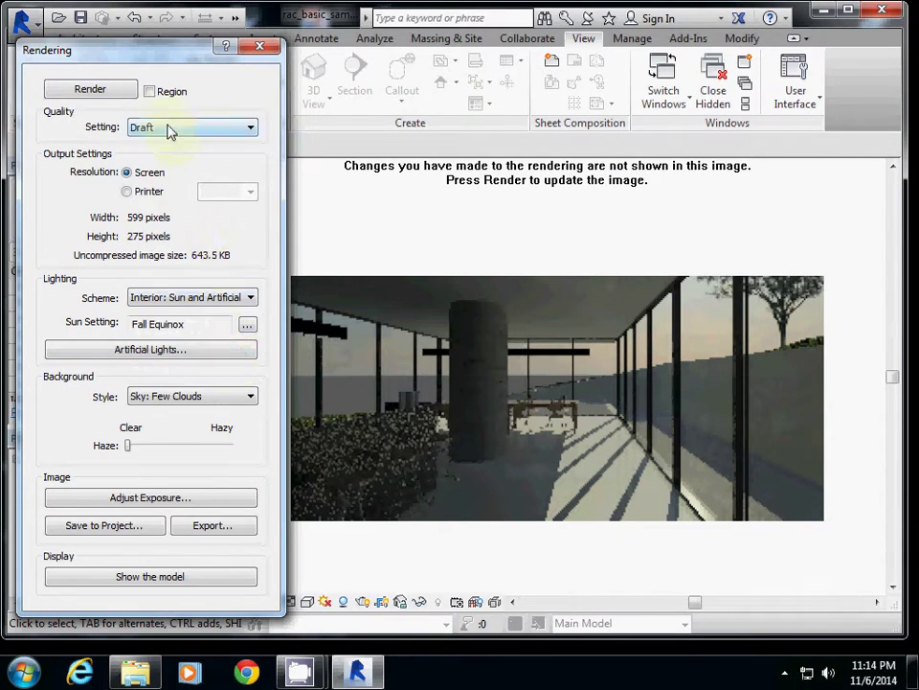
click(91, 89)
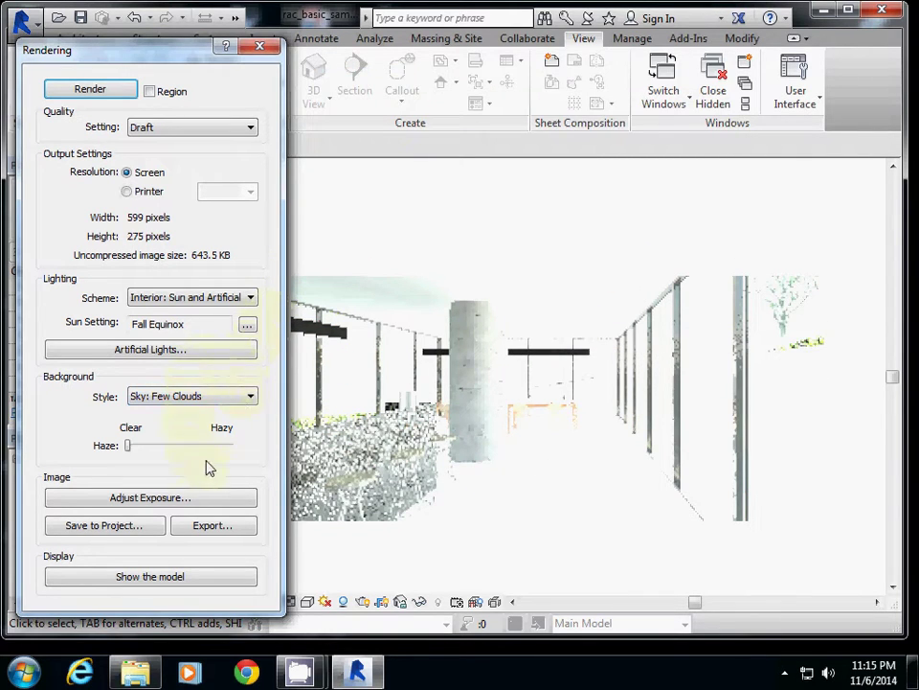
- Darken the rendered image by setting its exposure value to about 11.82
click(168, 511)
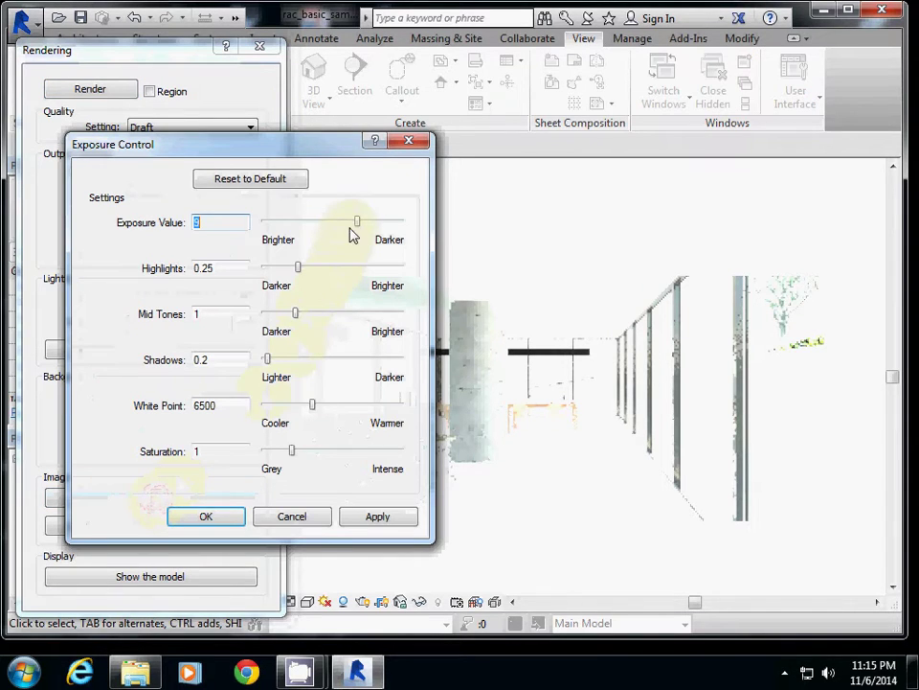
click(358, 223)
mouse_move(359, 223)
mouse_down()
mouse_move(398, 227)
mouse_move(374, 224)
mouse_up()
click(373, 516)
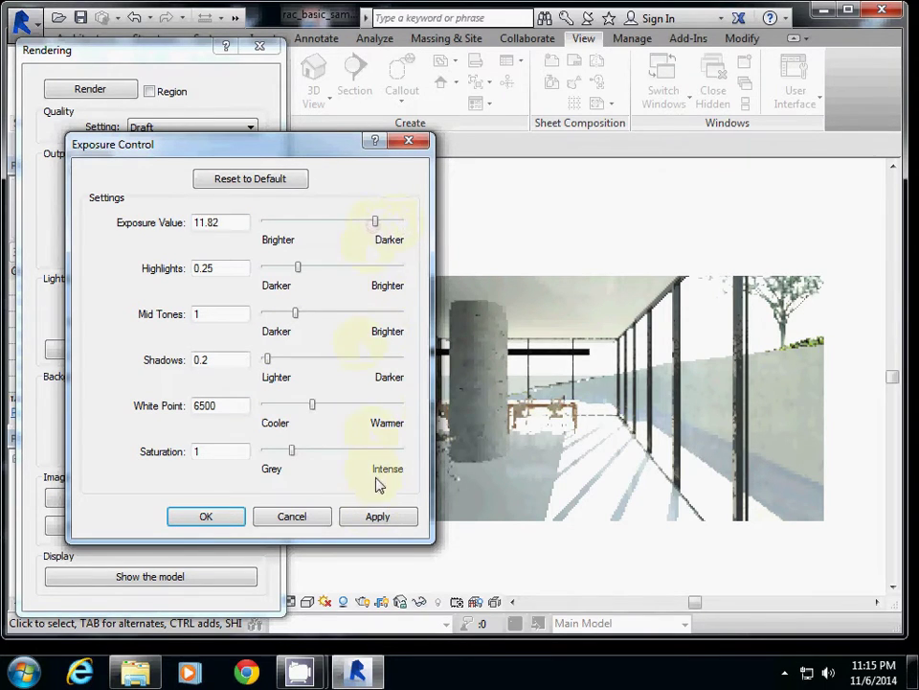
click(374, 517)
click(206, 517)
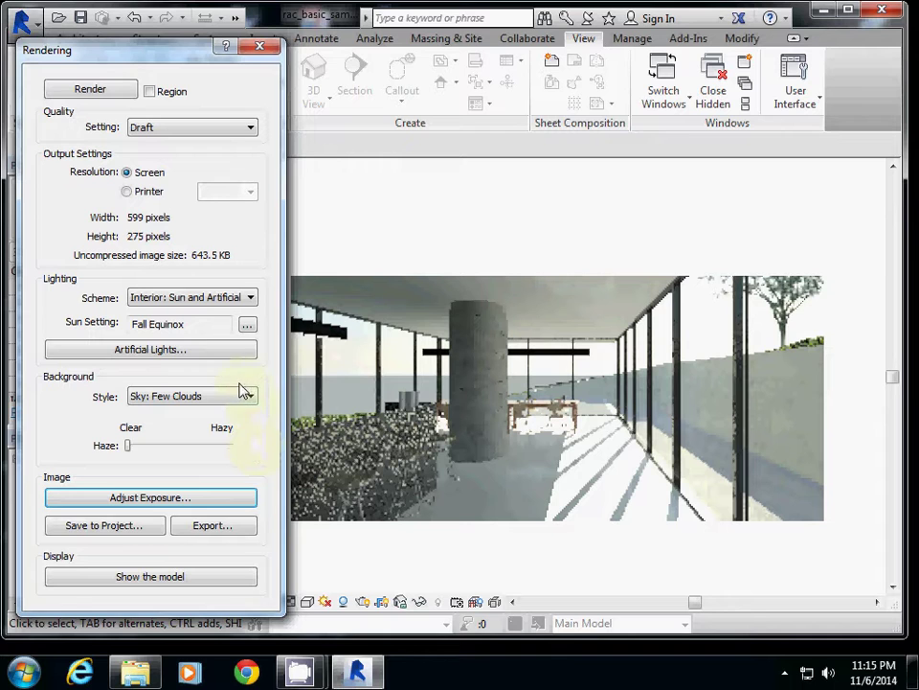
- Close the rendering settings to return to the model, reopen them and render the view again at Draft quality
click(259, 46)
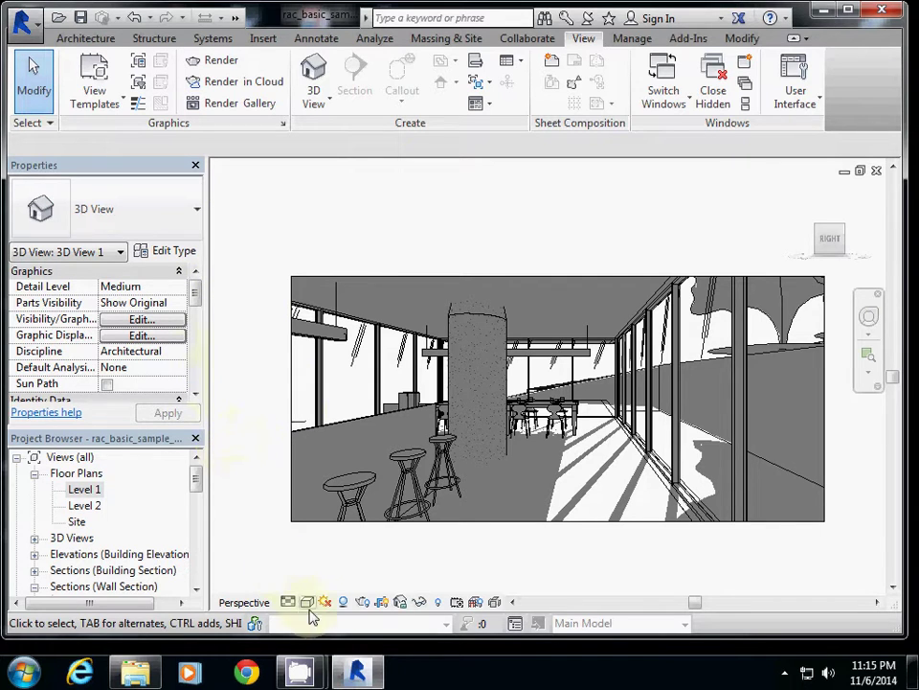
click(362, 602)
click(84, 89)
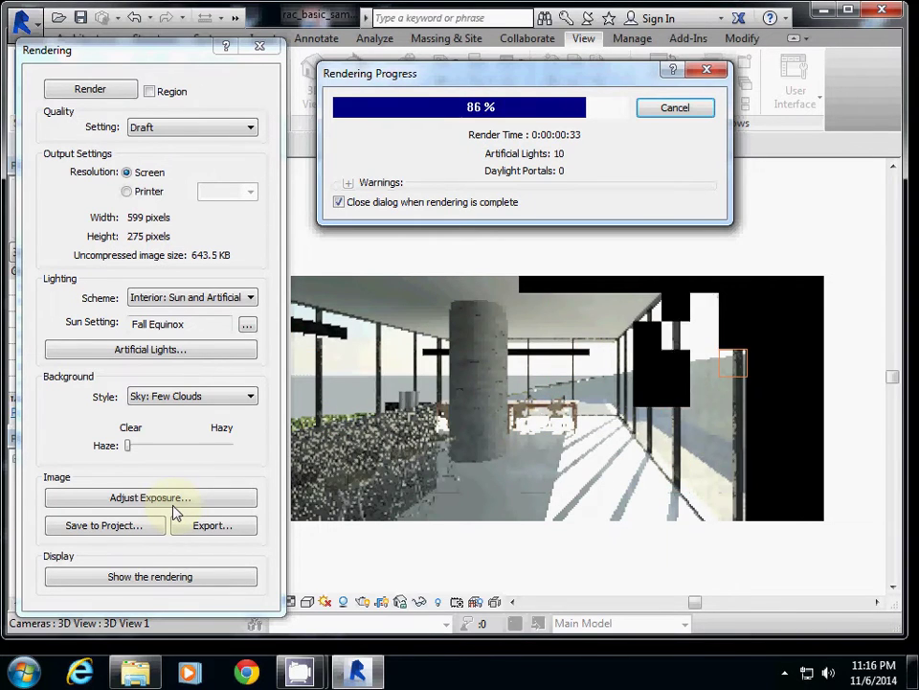
- Save the rendered image to the project under a name starting with "int ren"
click(122, 532)
text(int rend)
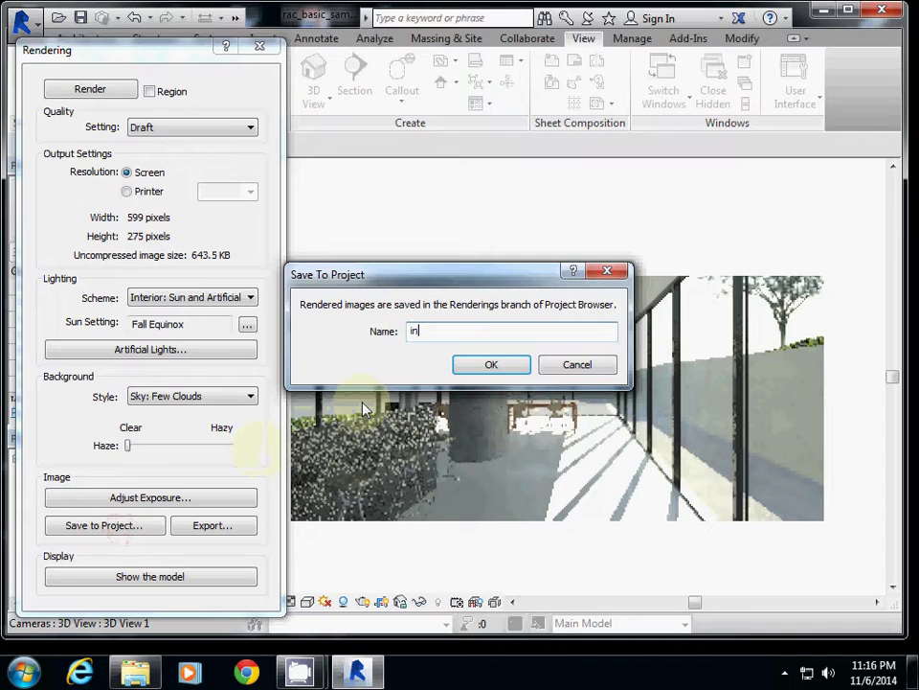
key(BackSpace)
key(BackSpace)
key(BackSpace)
key(BackSpace)
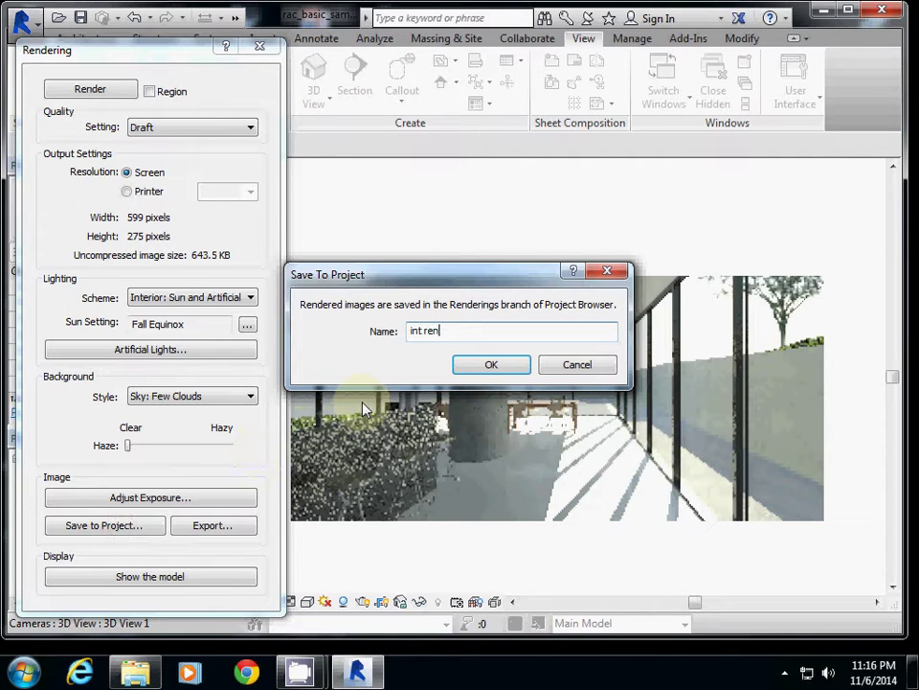
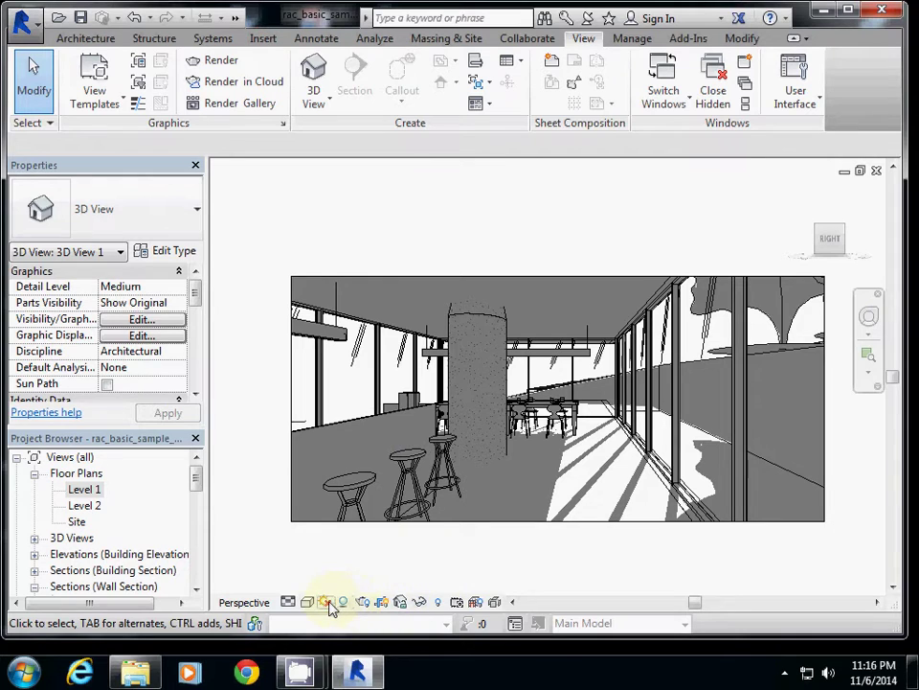
- Advance the Fall Equinox sun setting's time of day into the evening
click(325, 603)
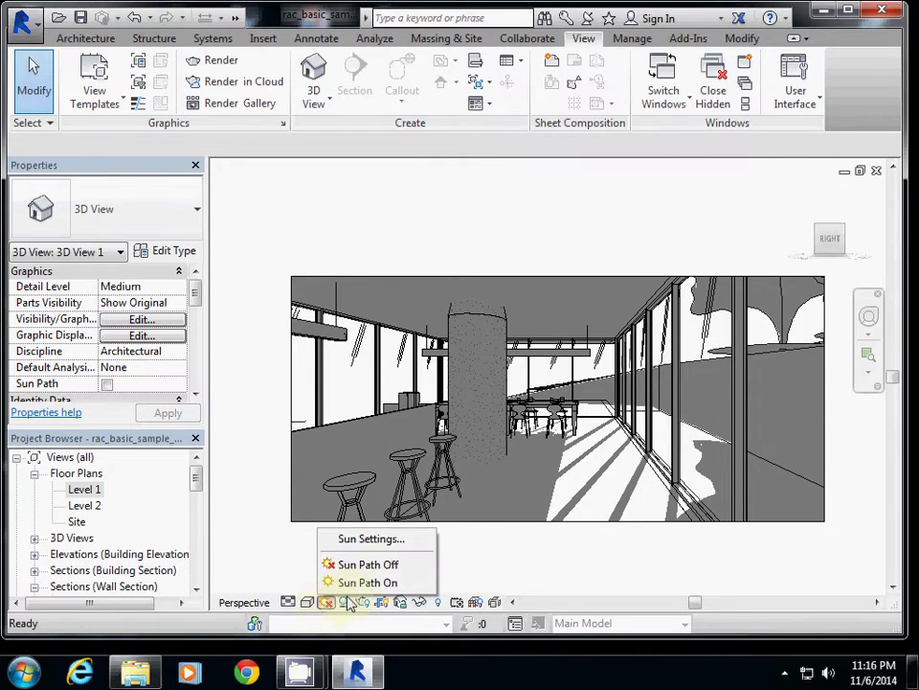
click(359, 537)
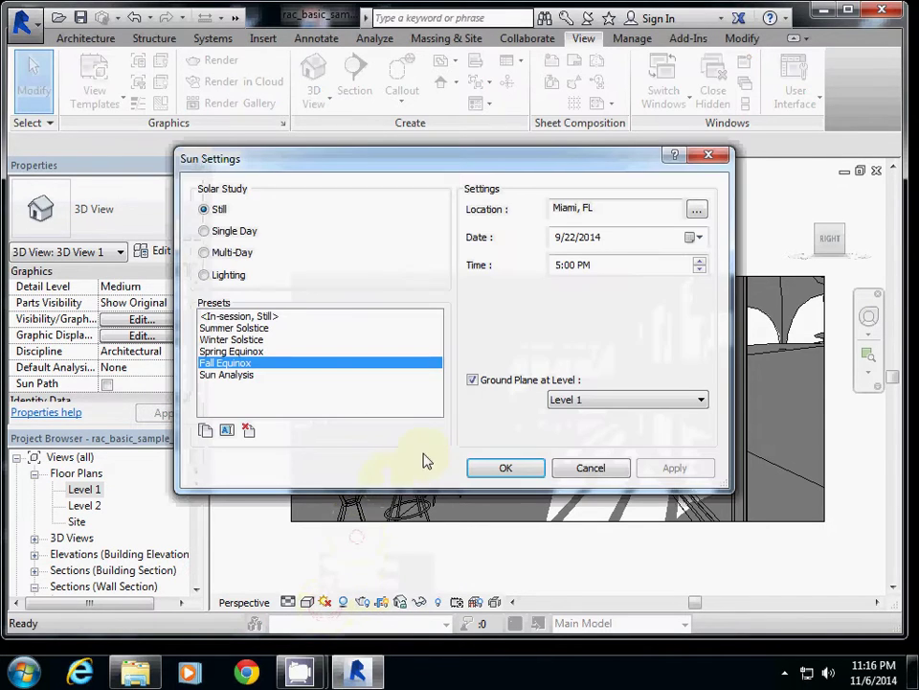
click(700, 259)
click(508, 467)
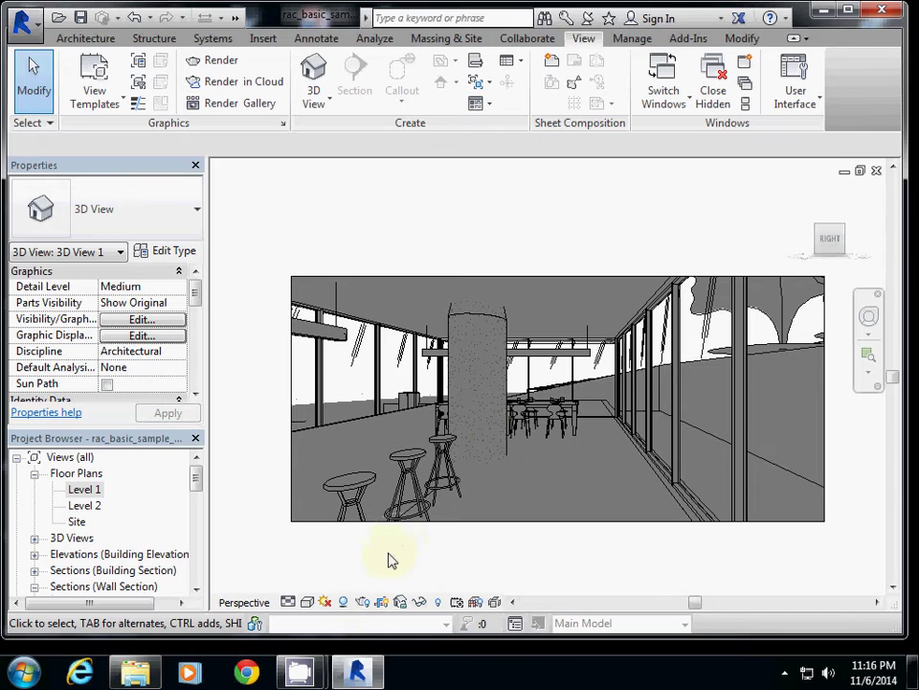
- Extend the left edge of the camera view's crop region to include the sofa and pendant light, and render the view at Draft quality
click(362, 601)
scroll(456, 390, up, 3)
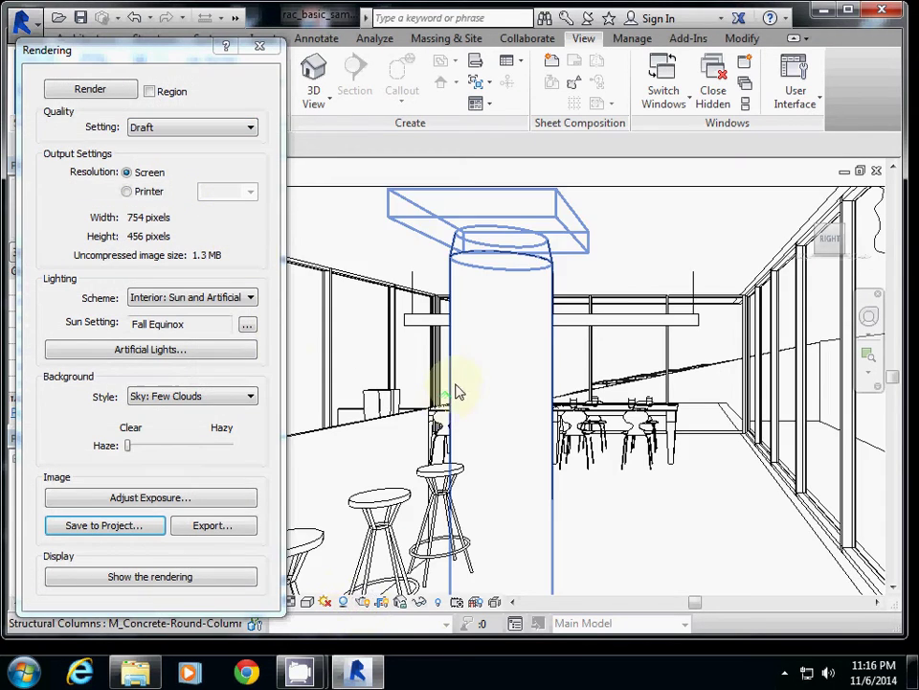
mouse_move(474, 376)
middle_down()
mouse_move(609, 422)
mouse_move(589, 404)
mouse_move(626, 328)
middle_up()
scroll(588, 414, up, 2)
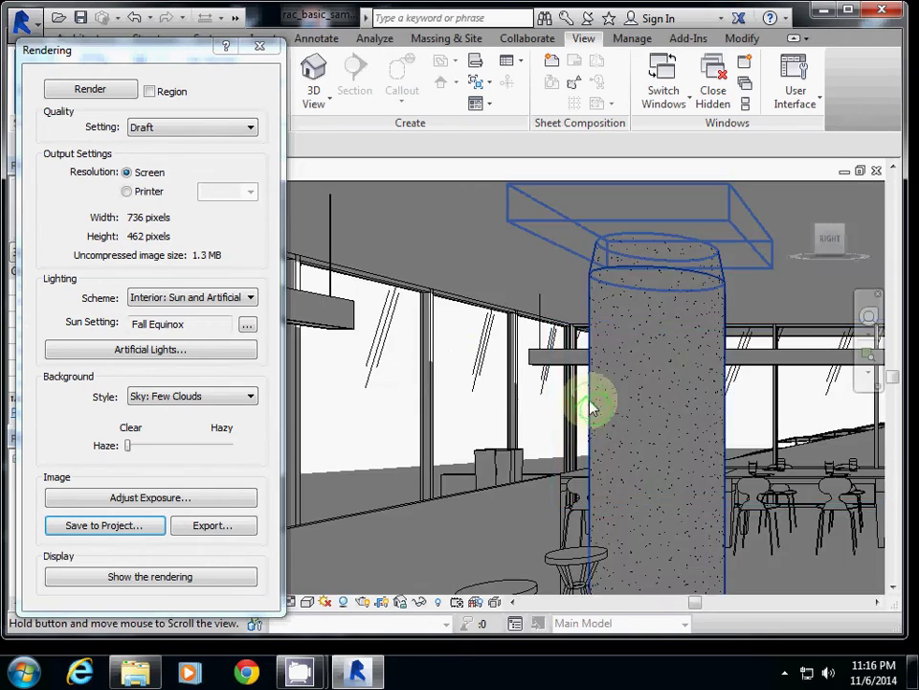
scroll(422, 350, down, 4)
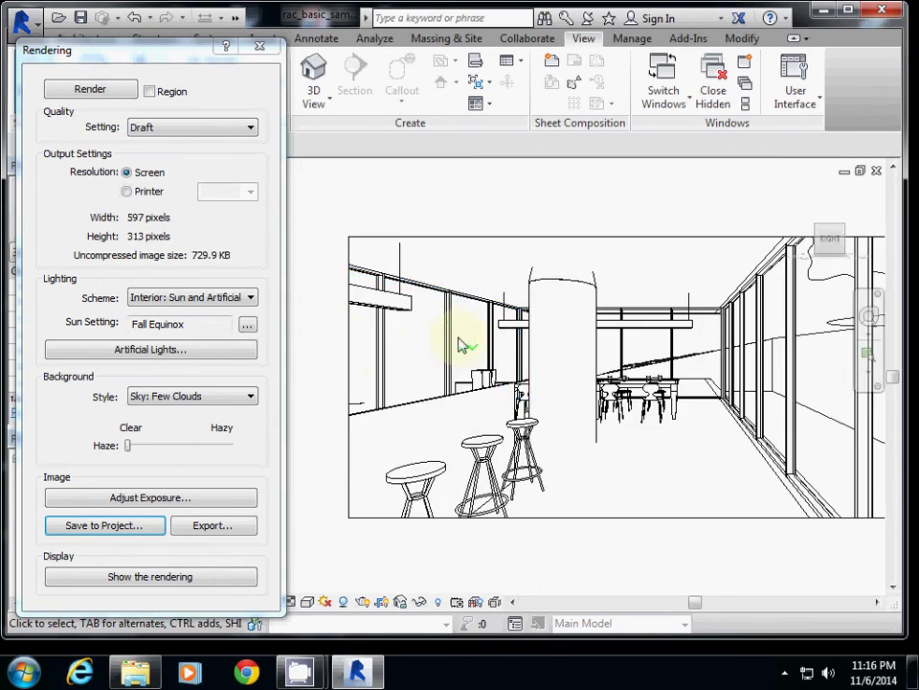
click(509, 374)
drag(509, 379, 323, 381)
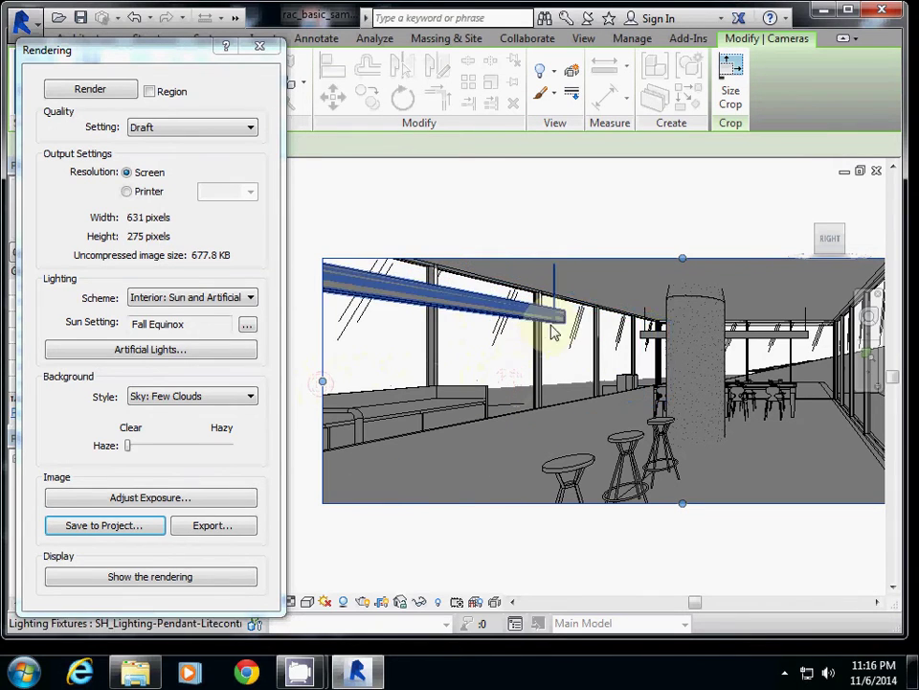
click(98, 89)
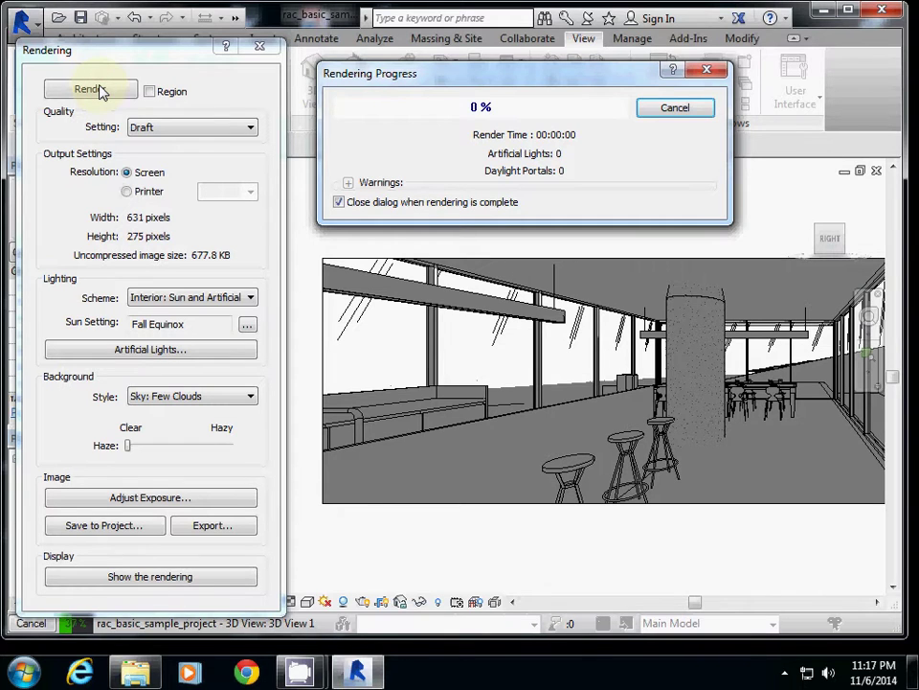
- Stop the Draft rendering that is in progress and confirm the cancellation
click(642, 114)
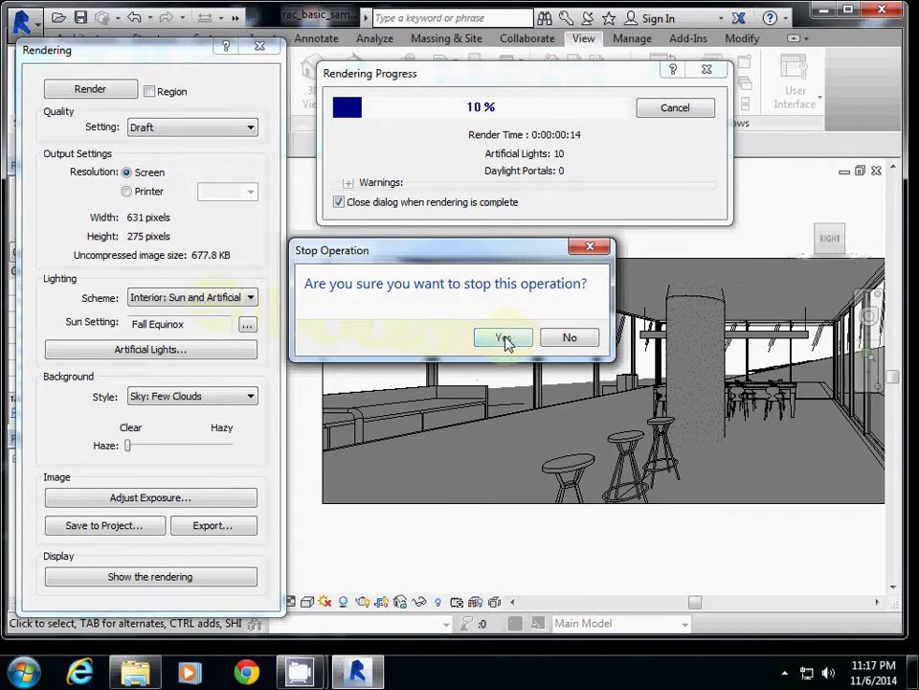
click(502, 338)
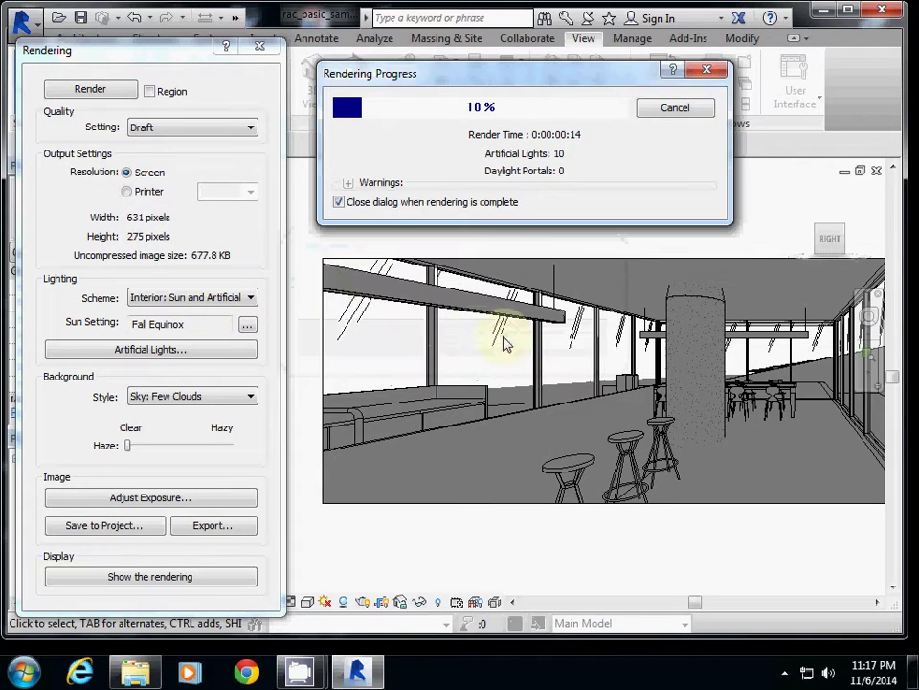
click(669, 111)
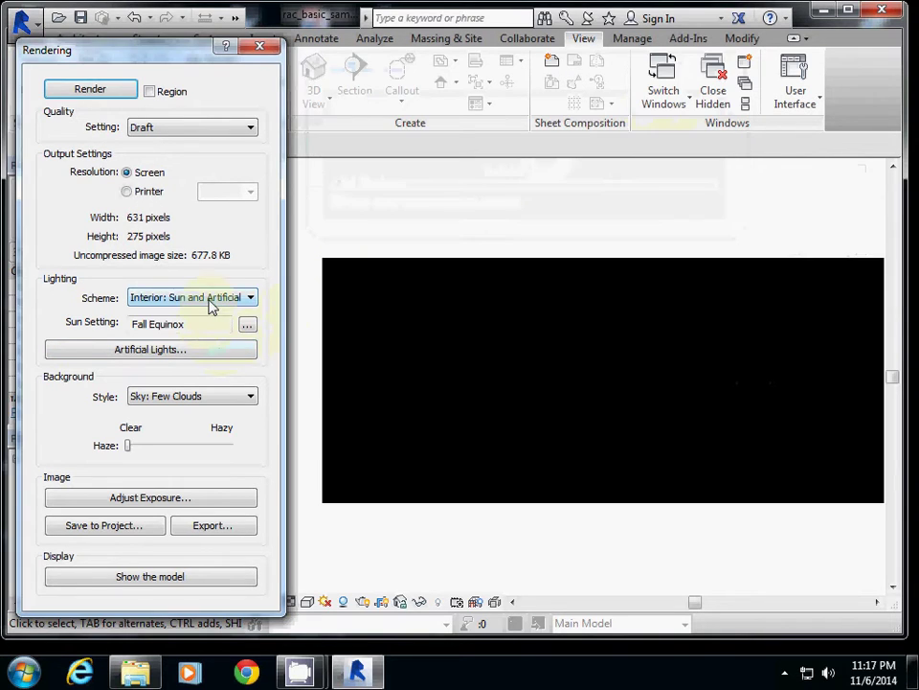
- Switch the lighting scheme to Interior: Artificial only and render the camera view at Draft quality
click(212, 301)
click(206, 372)
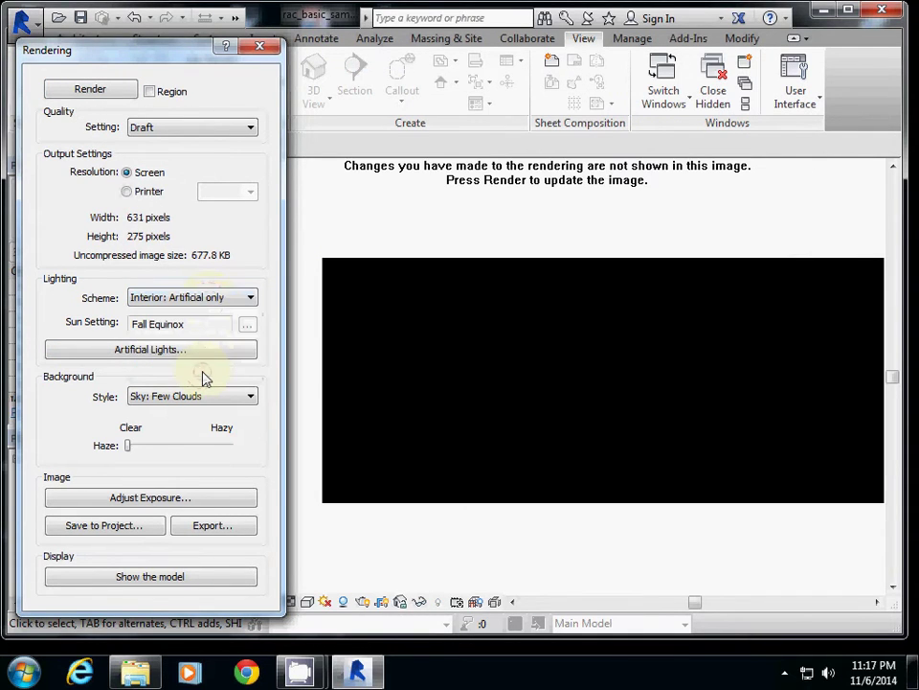
click(88, 97)
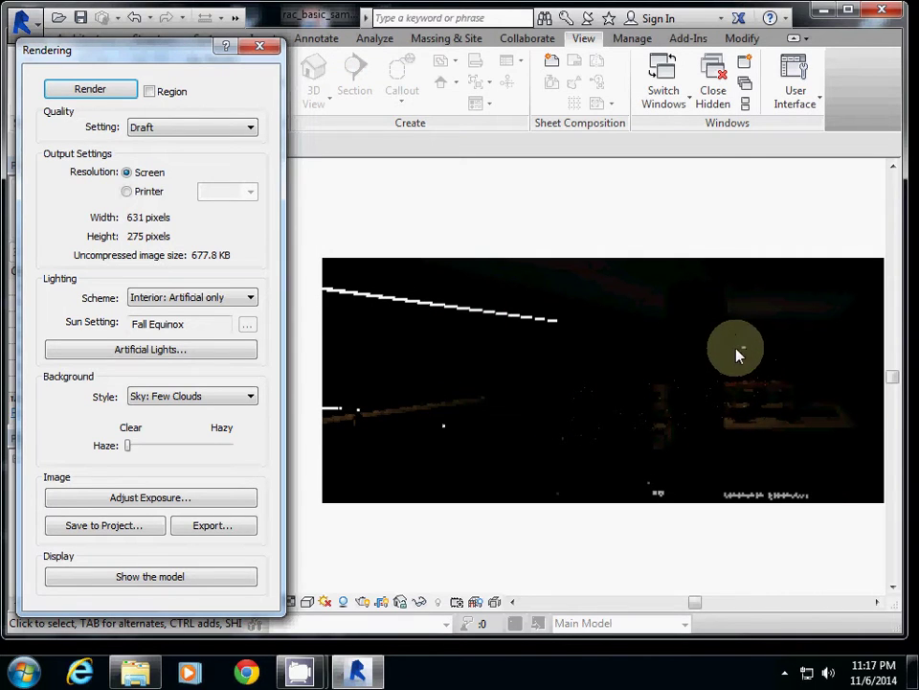
- Brighten the rendered image by lowering its exposure value to 1.77
click(177, 499)
drag(354, 232, 339, 232)
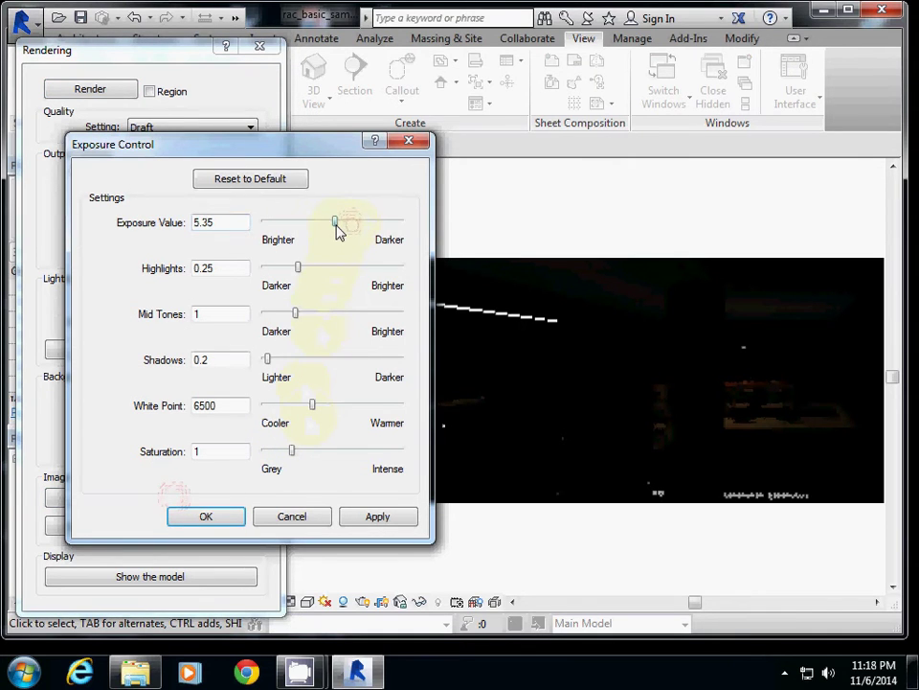
click(378, 522)
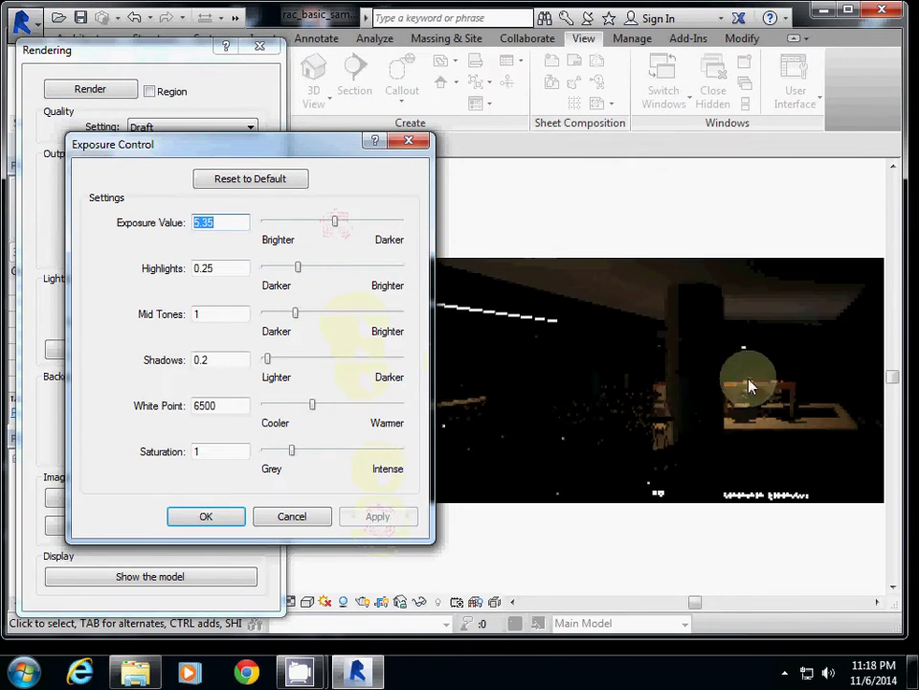
drag(335, 223, 312, 223)
click(373, 520)
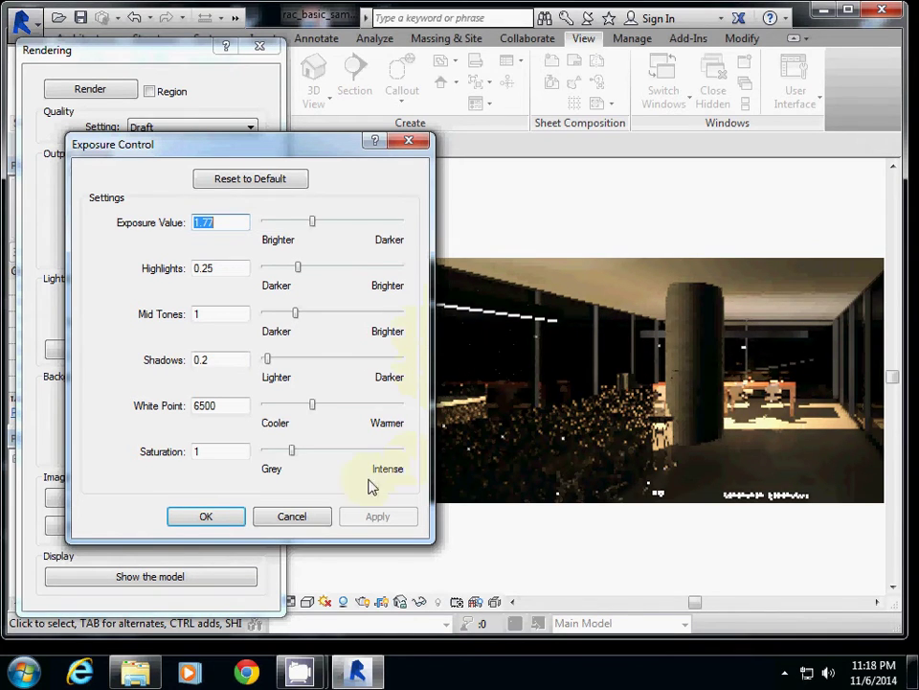
click(228, 517)
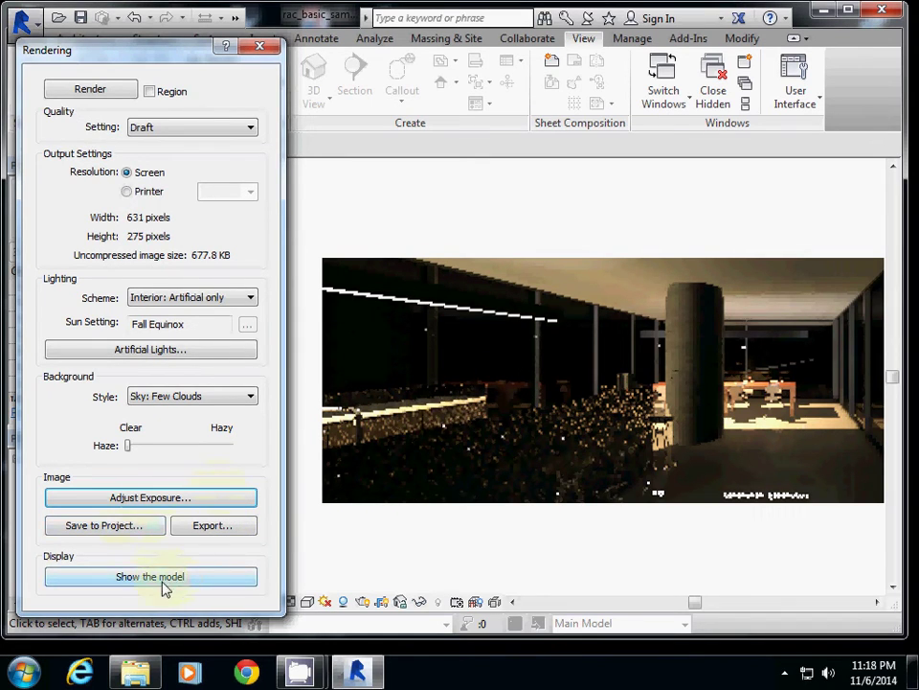
- Save the rendered image to the project as "int living electric lighting"
click(115, 526)
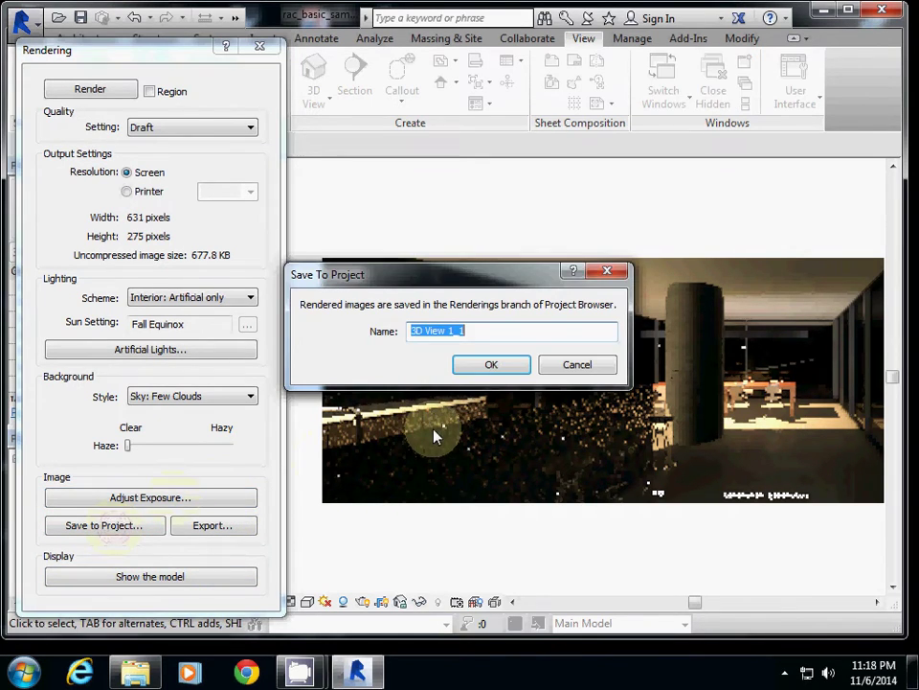
text(int)
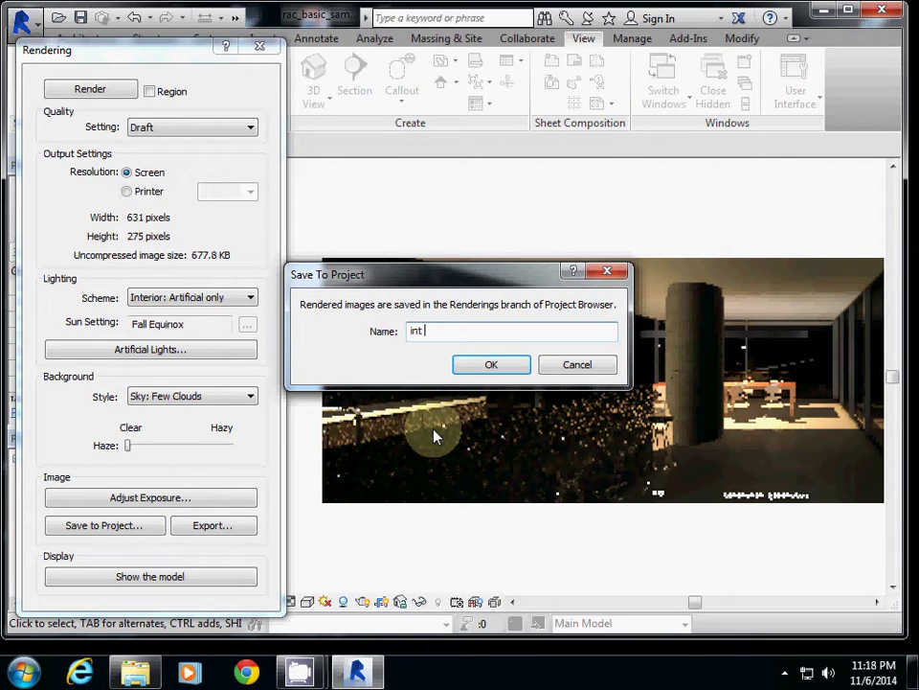
text( living electrin)
key(BackSpace)
text(c lightin)
text(g)
key(Return)
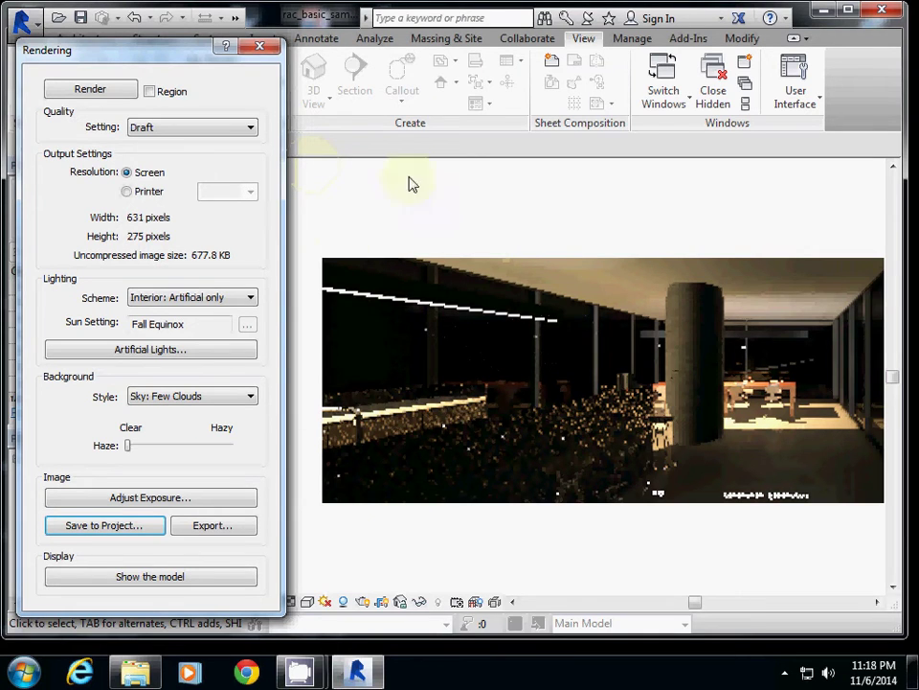
- Close the rendering settings and open the photometric type properties of the long pendant light above the kitchen island
click(259, 46)
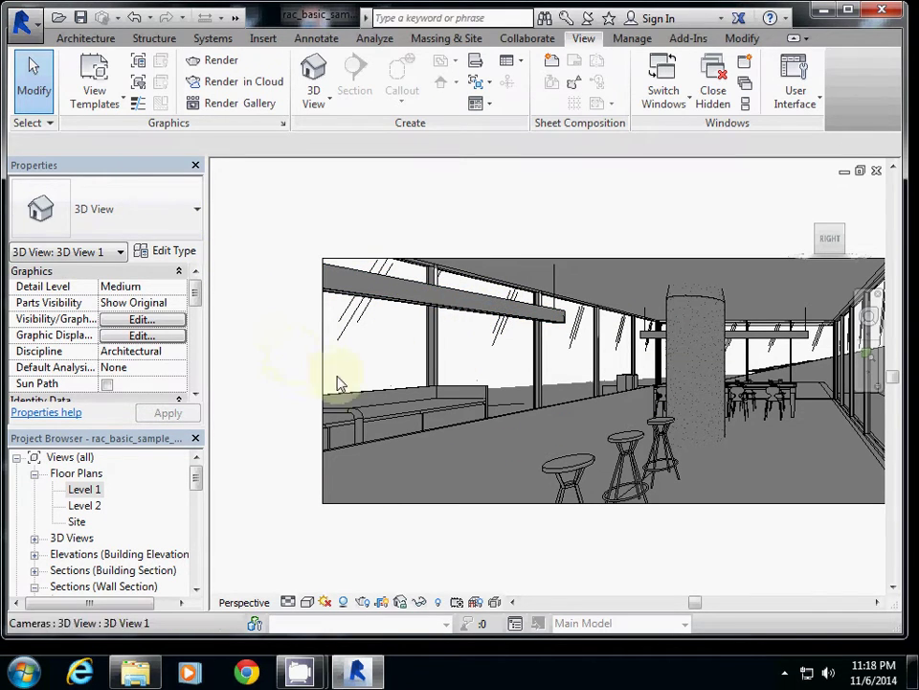
click(504, 323)
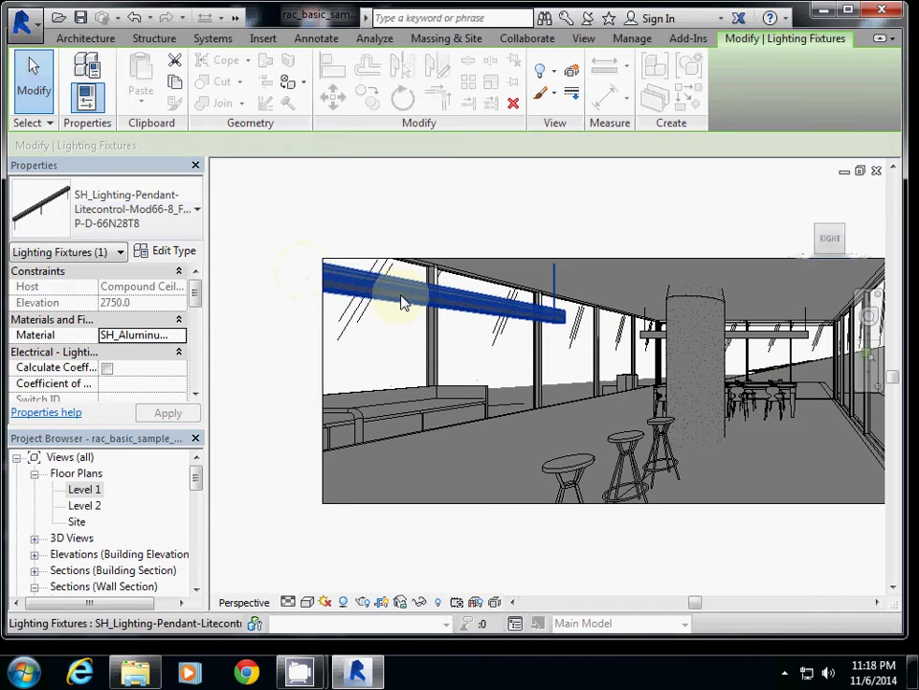
click(117, 196)
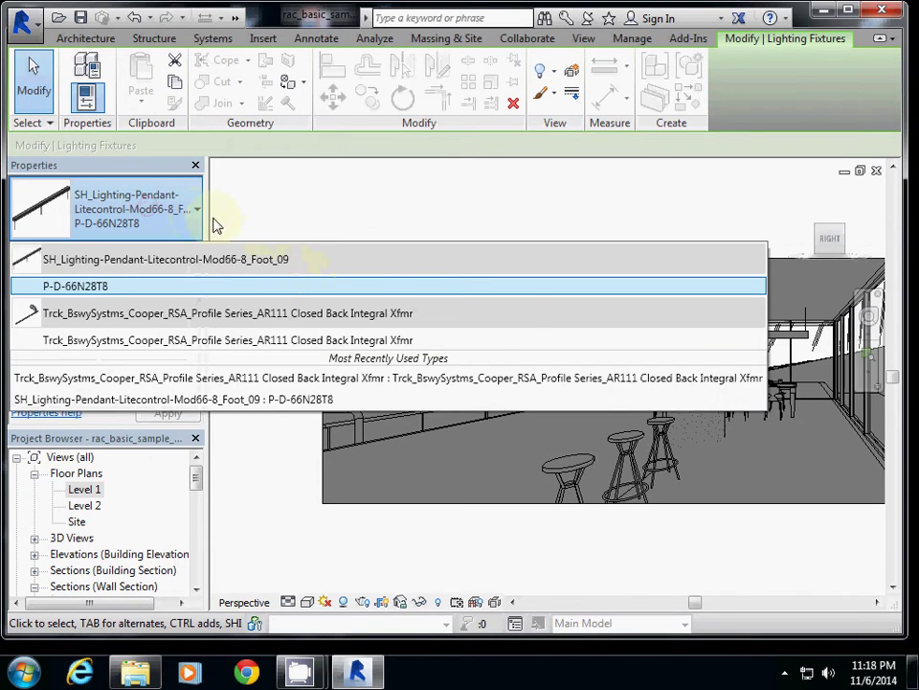
click(148, 170)
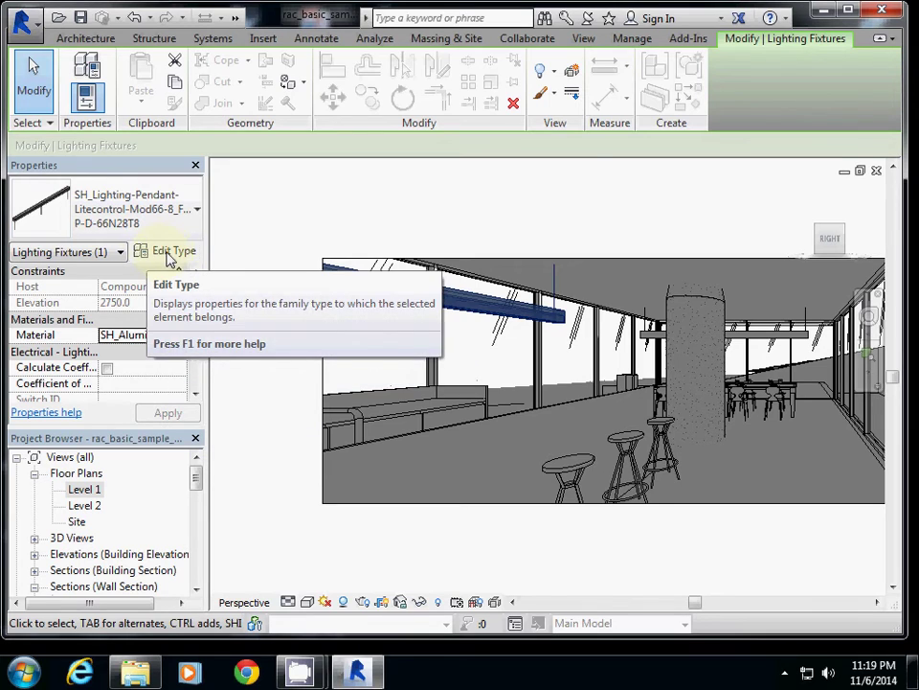
click(170, 256)
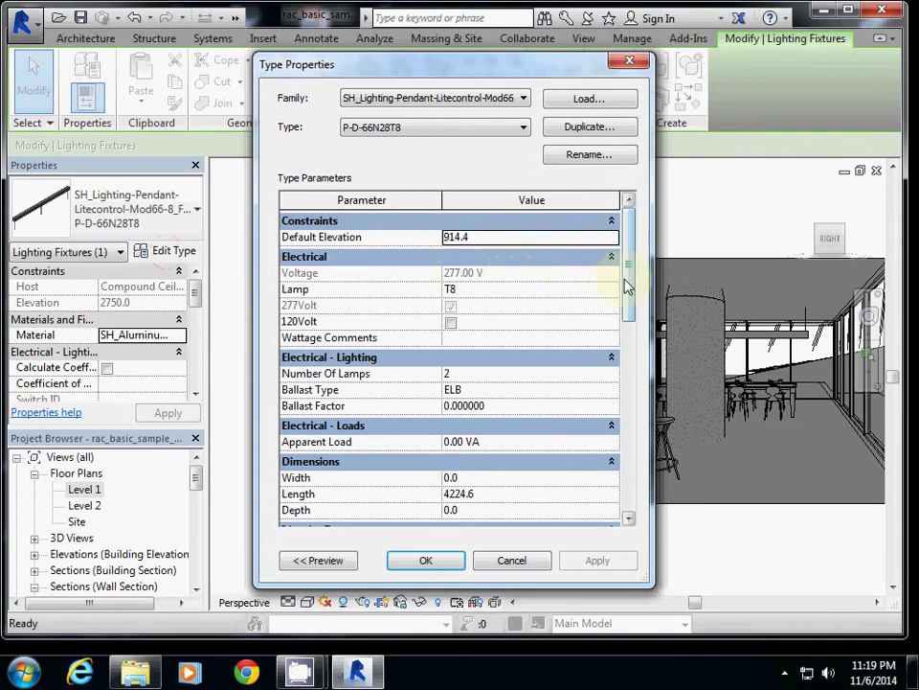
drag(631, 262, 631, 494)
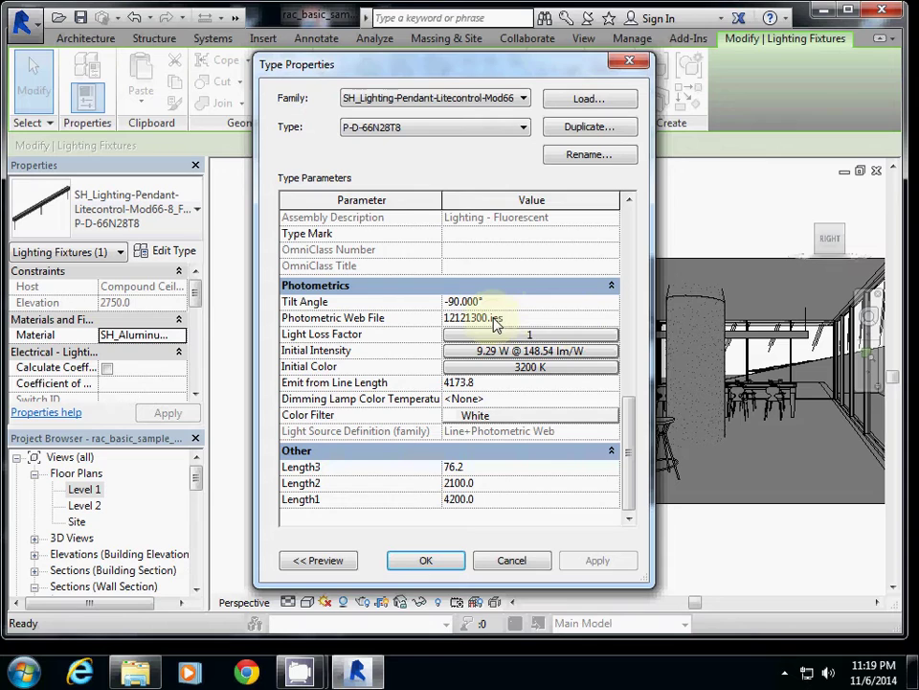
- Set the pendant light type's Photometric Web File to 1x41T12.ies
click(612, 320)
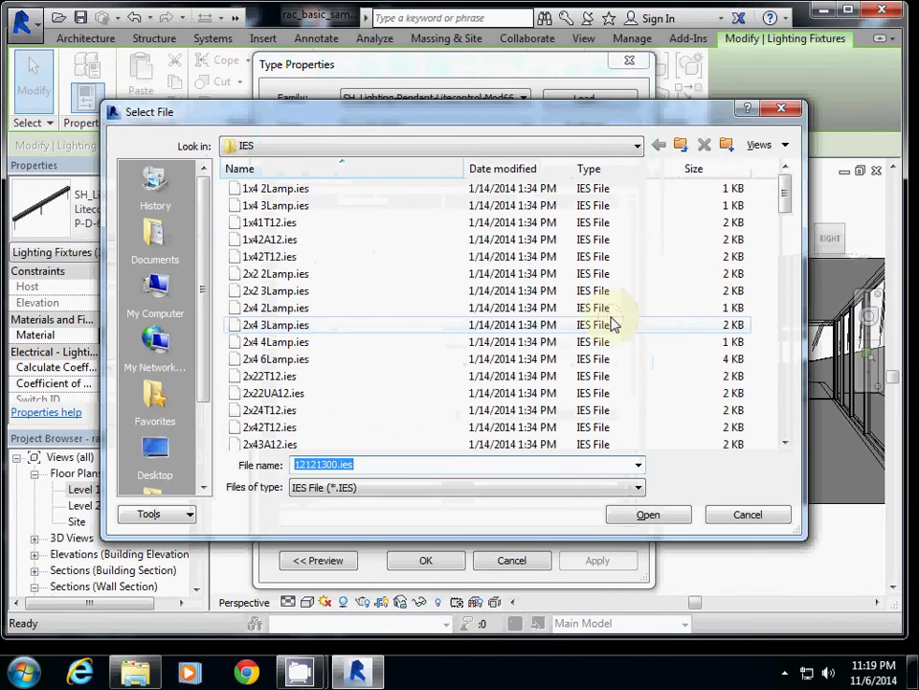
click(329, 223)
click(292, 308)
click(287, 395)
scroll(492, 359, down, 4)
drag(780, 255, 774, 188)
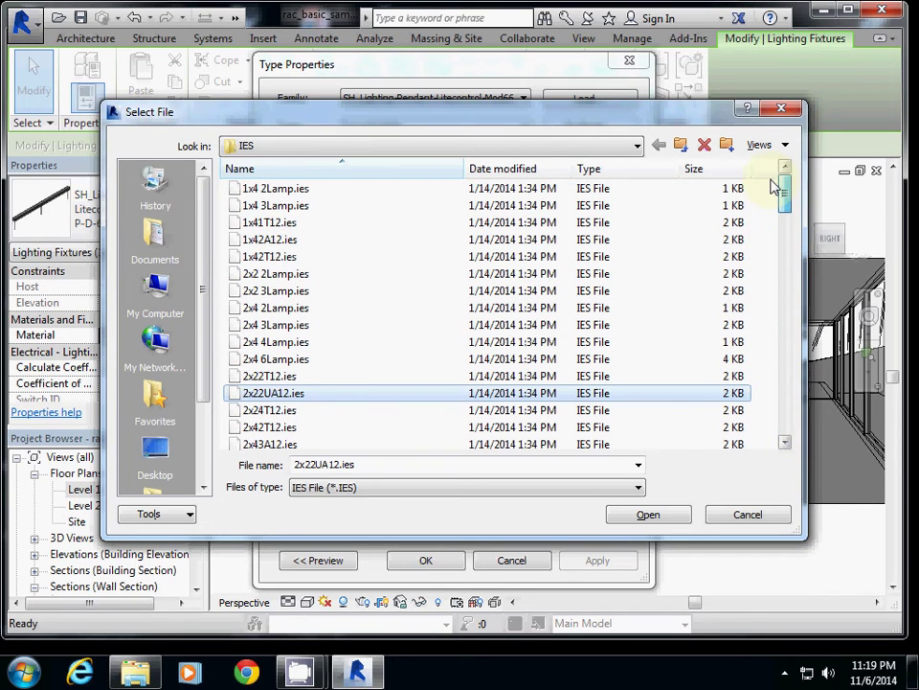
click(287, 222)
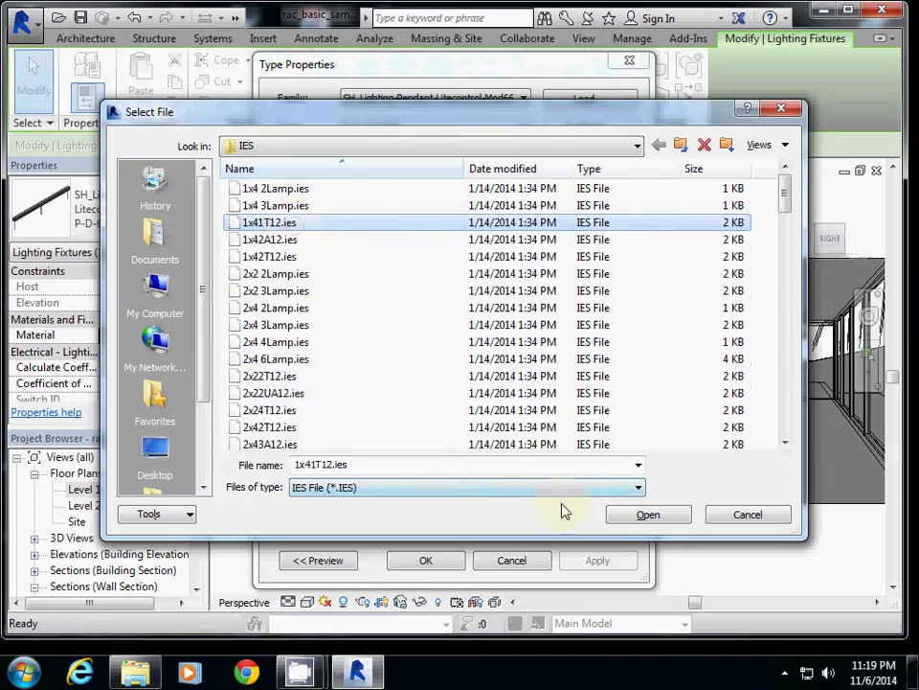
click(657, 520)
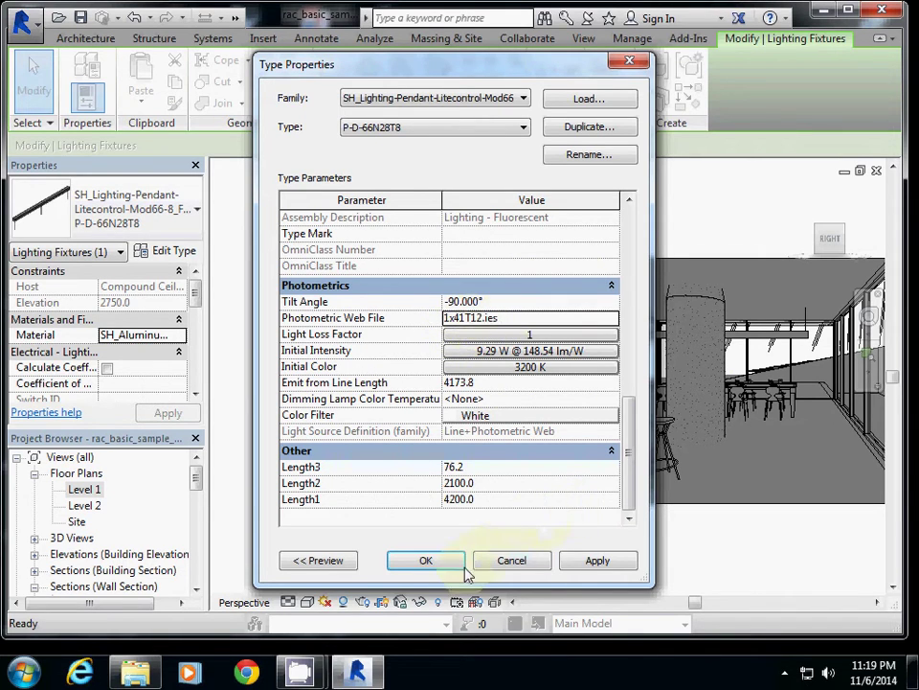
click(425, 560)
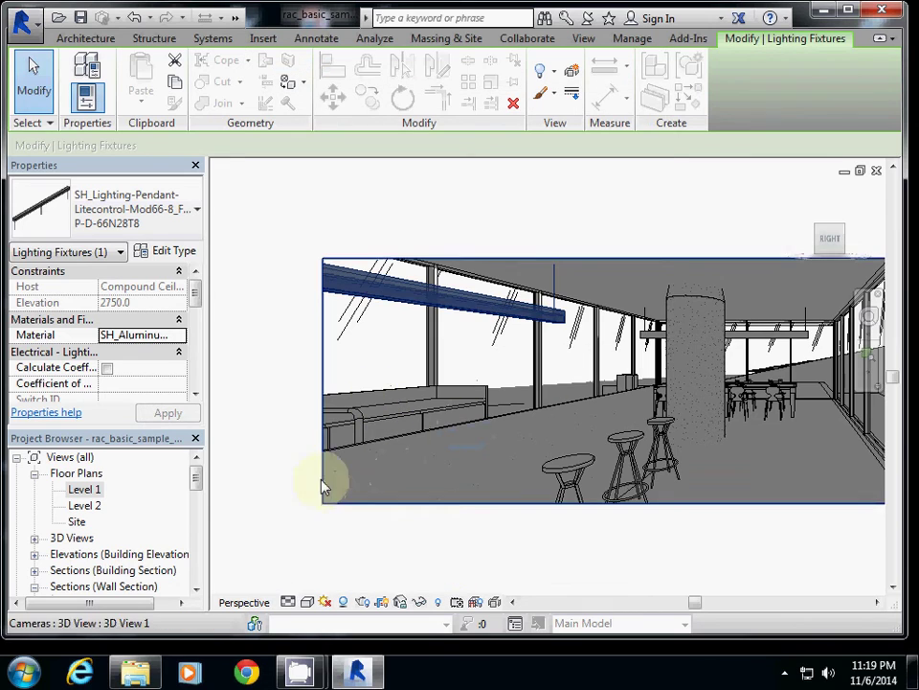
- Render the camera view again at Draft quality, and set the render quality to High
click(363, 603)
click(83, 96)
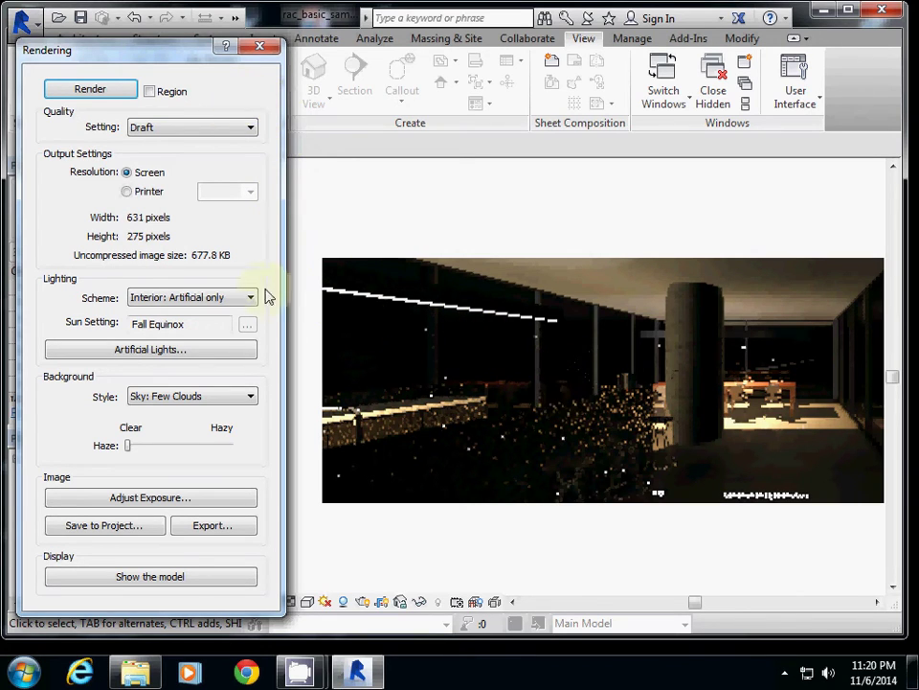
click(187, 129)
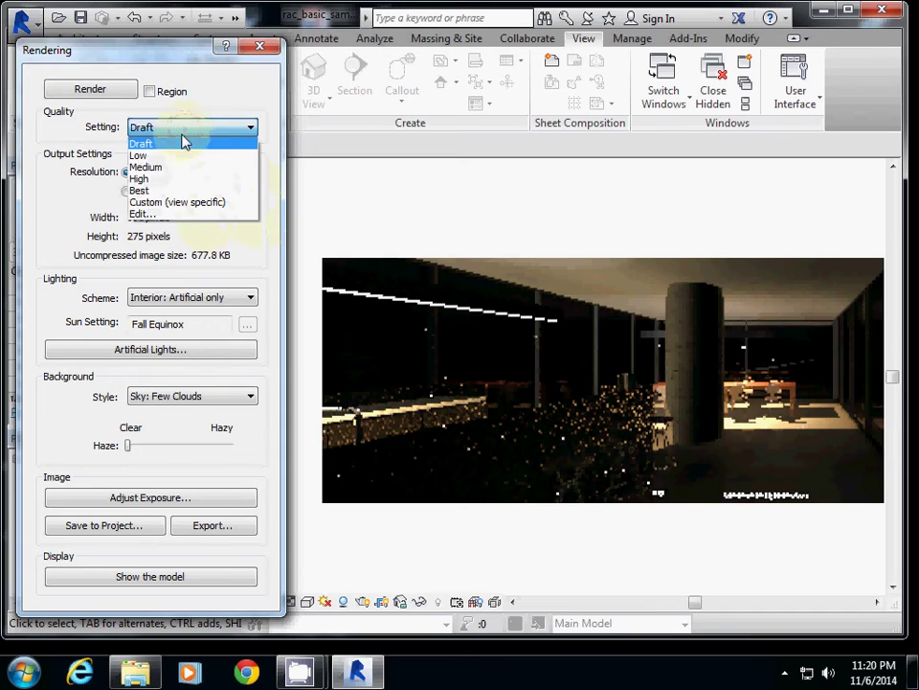
click(140, 179)
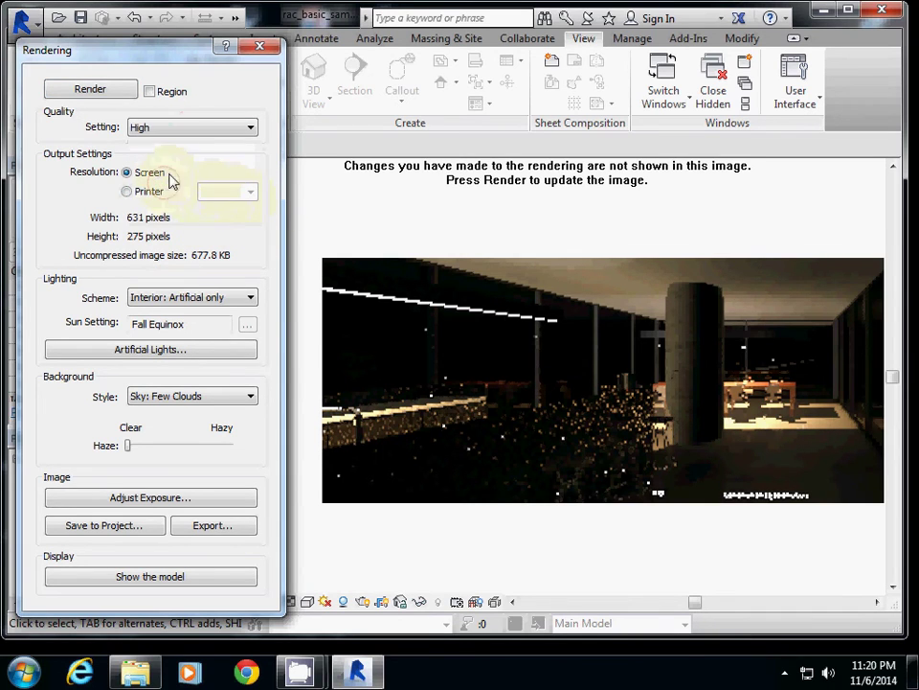
- Enable region rendering and shrink the render region to about 106 by 66 pixels around the pendant light above the dining table
click(149, 92)
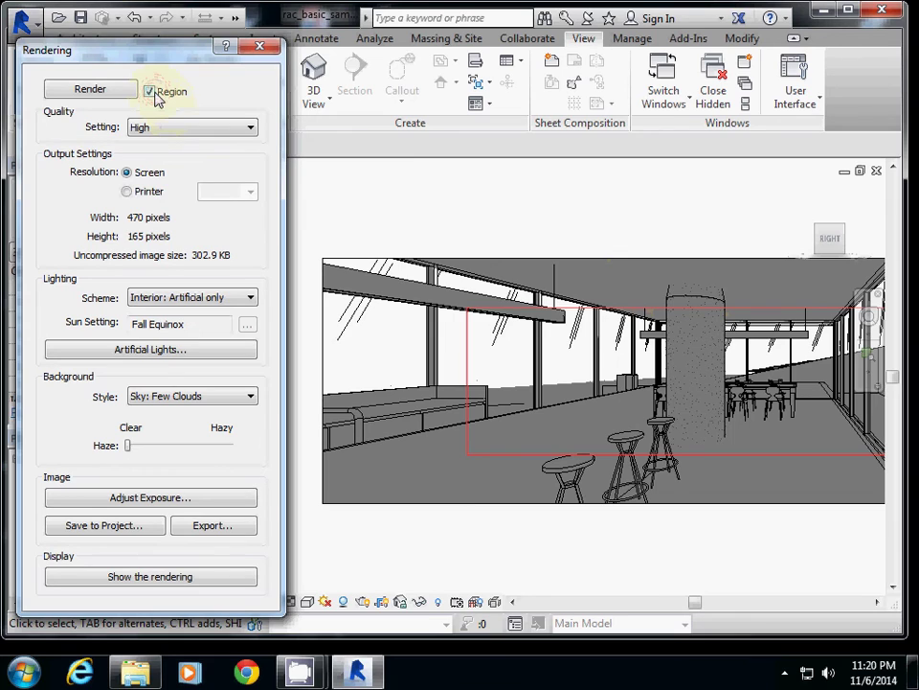
click(383, 605)
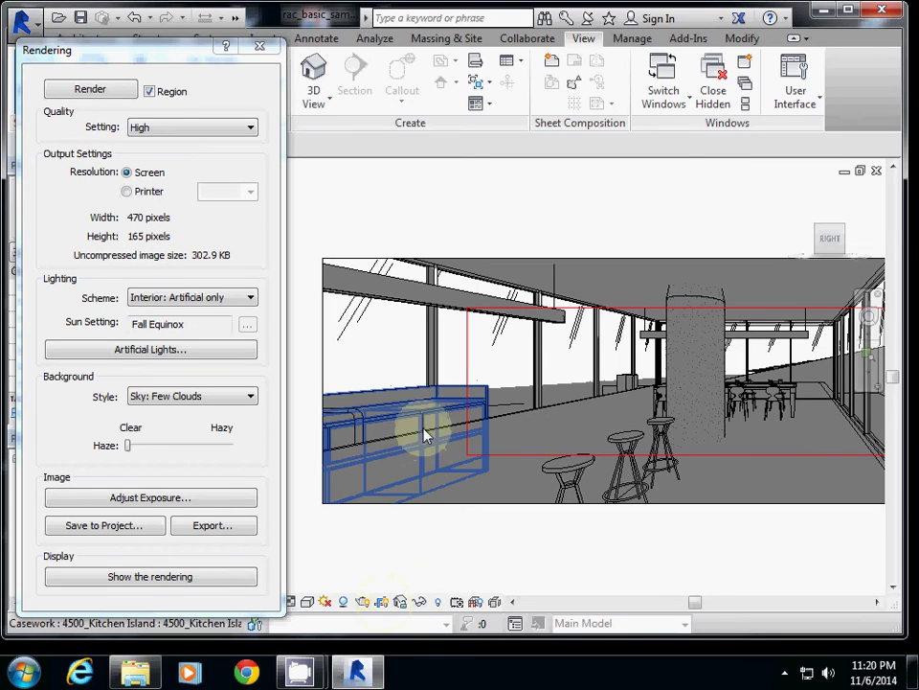
click(467, 383)
drag(468, 387, 559, 382)
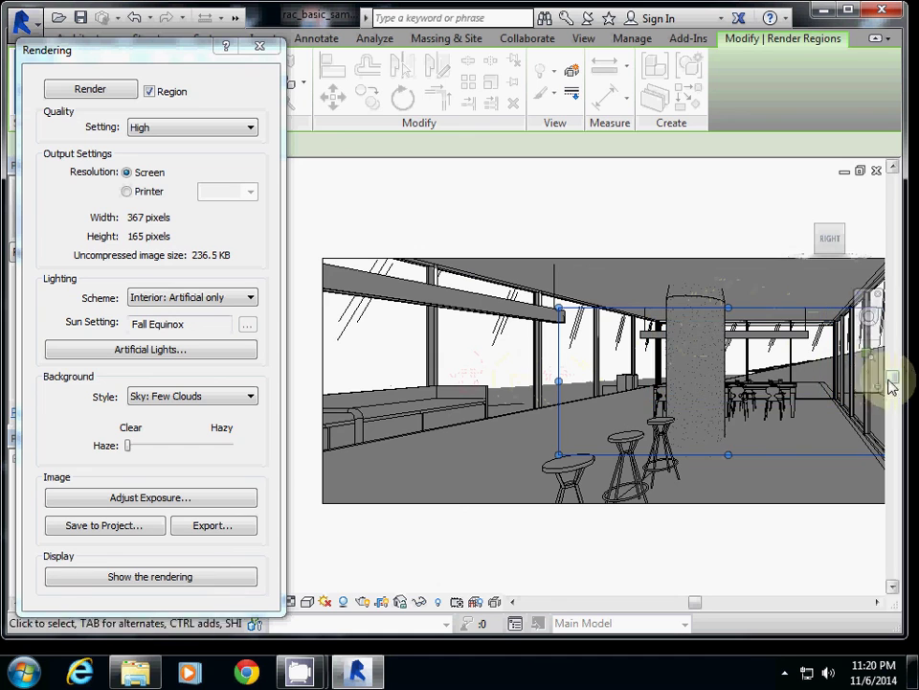
drag(695, 605, 728, 604)
drag(700, 387, 624, 382)
drag(367, 381, 580, 366)
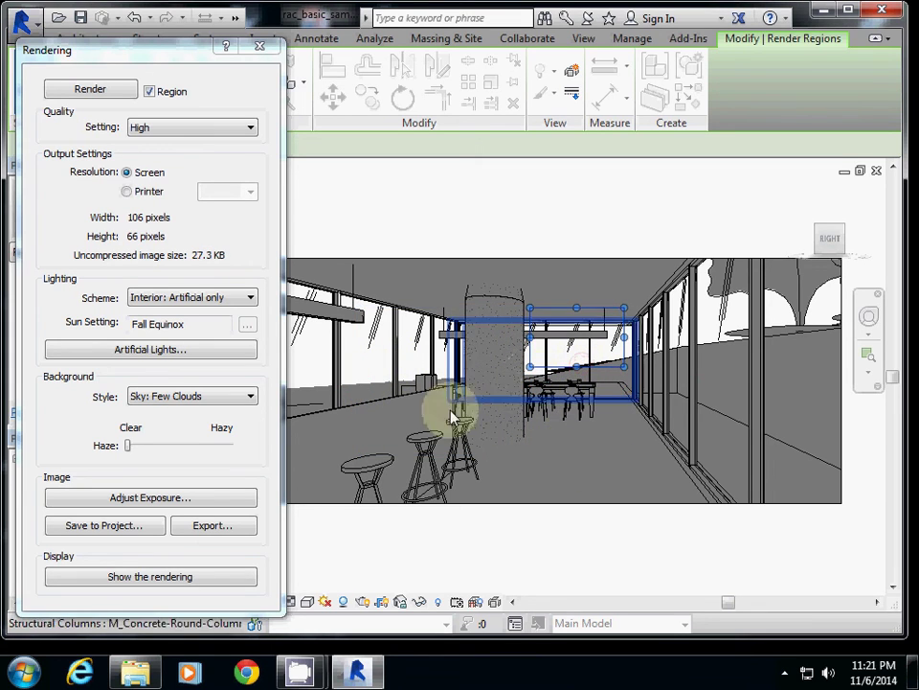
click(381, 608)
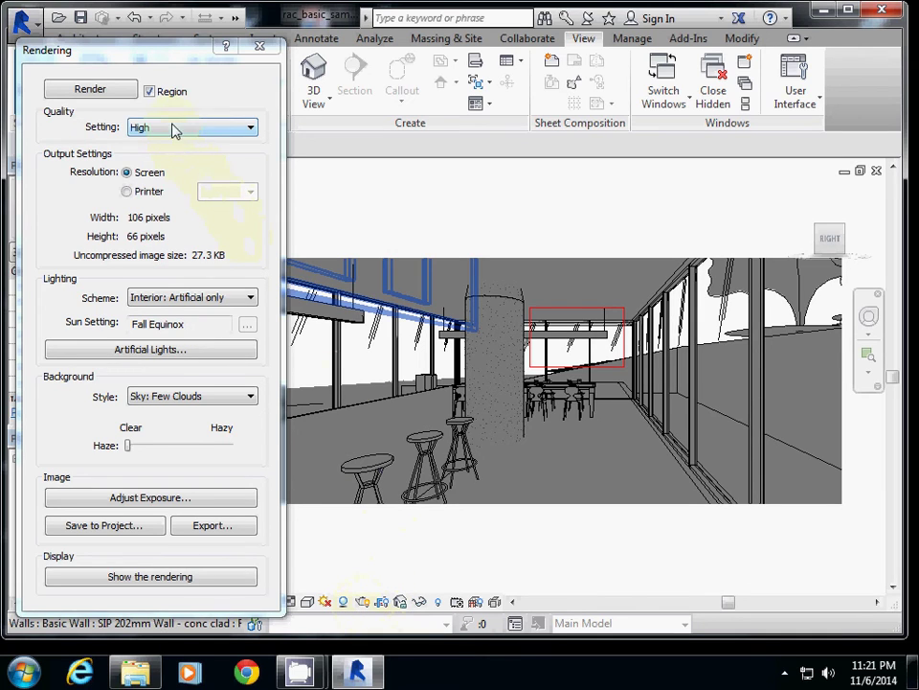
- Start rendering the region at High quality and stop the rendering before it finishes
click(91, 89)
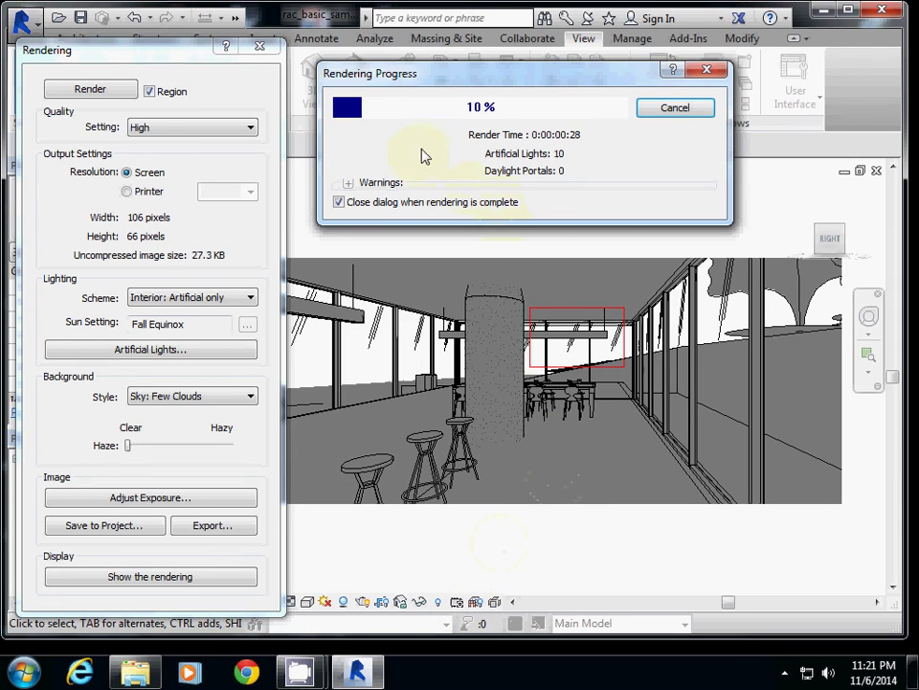
click(663, 109)
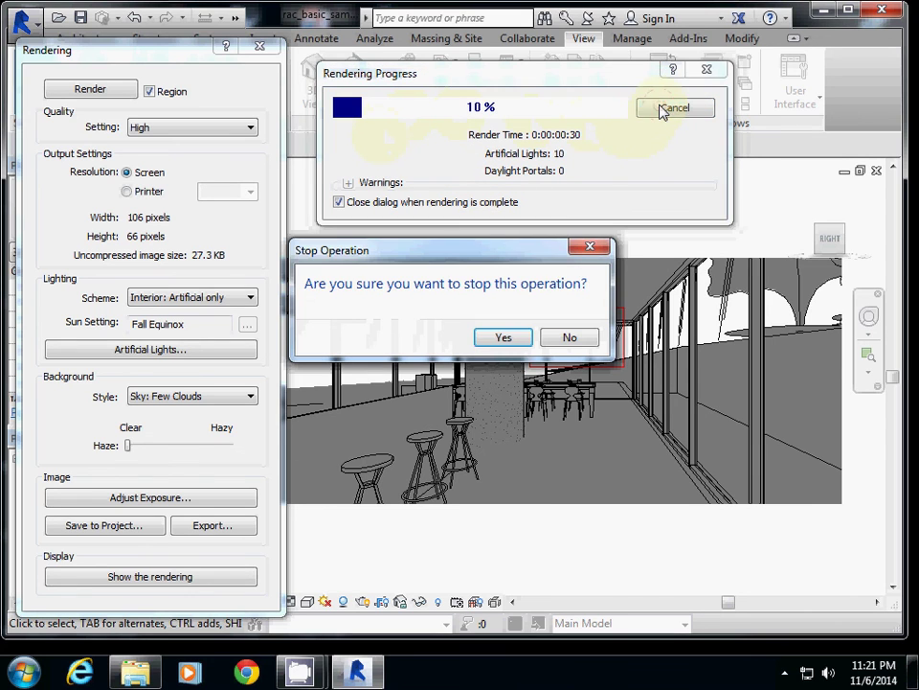
click(503, 337)
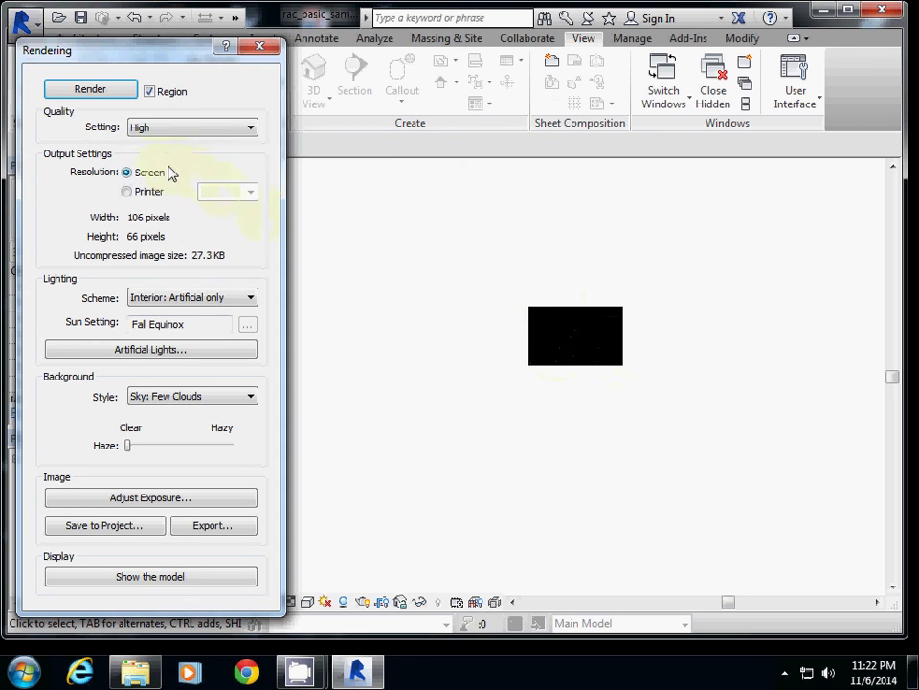
- Turn off region rendering and set the output resolution to Printer at 300 DPI
click(172, 94)
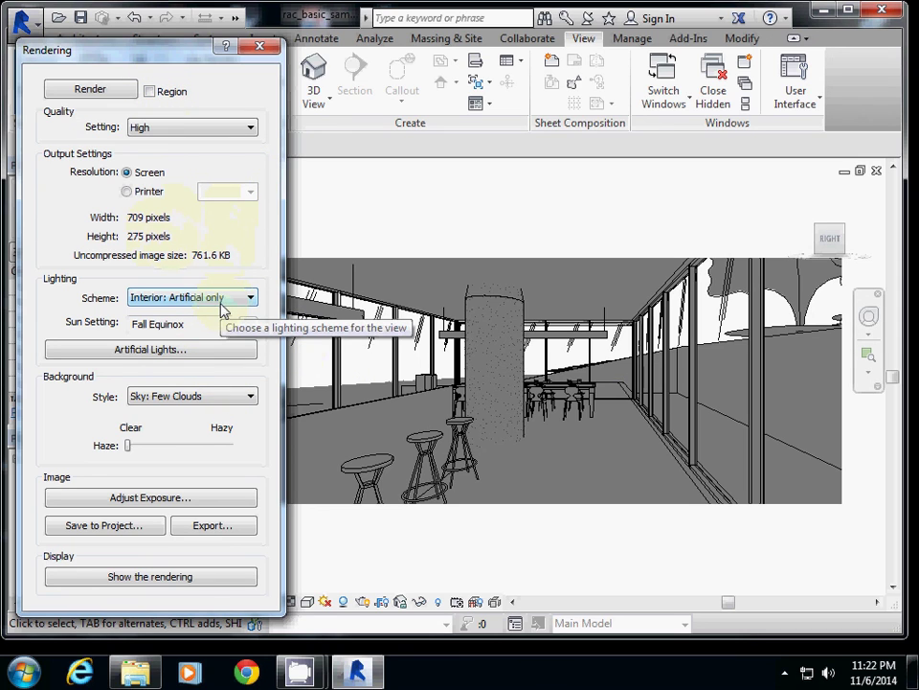
click(150, 192)
click(250, 192)
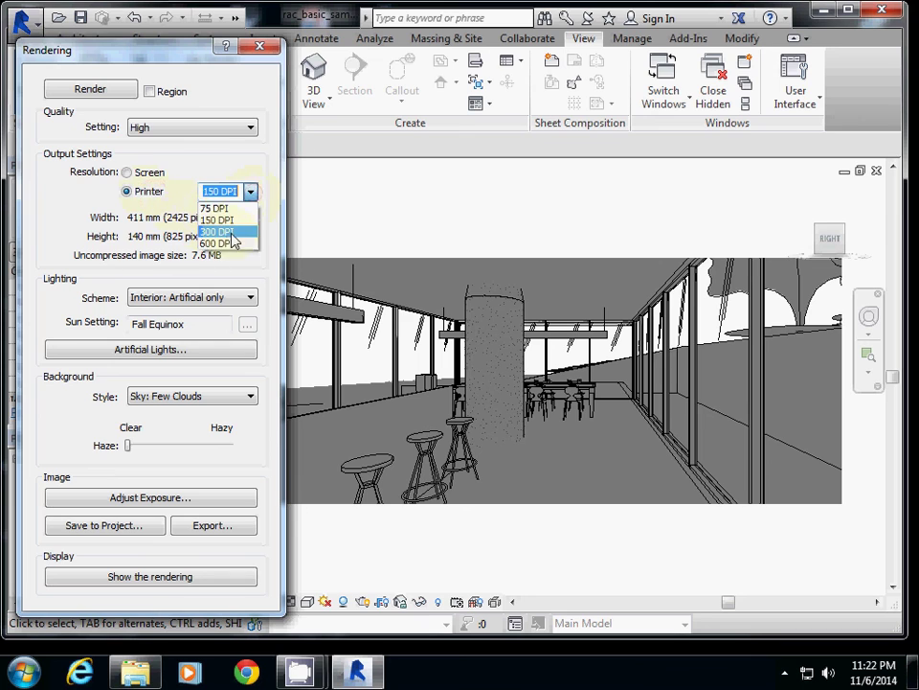
click(235, 230)
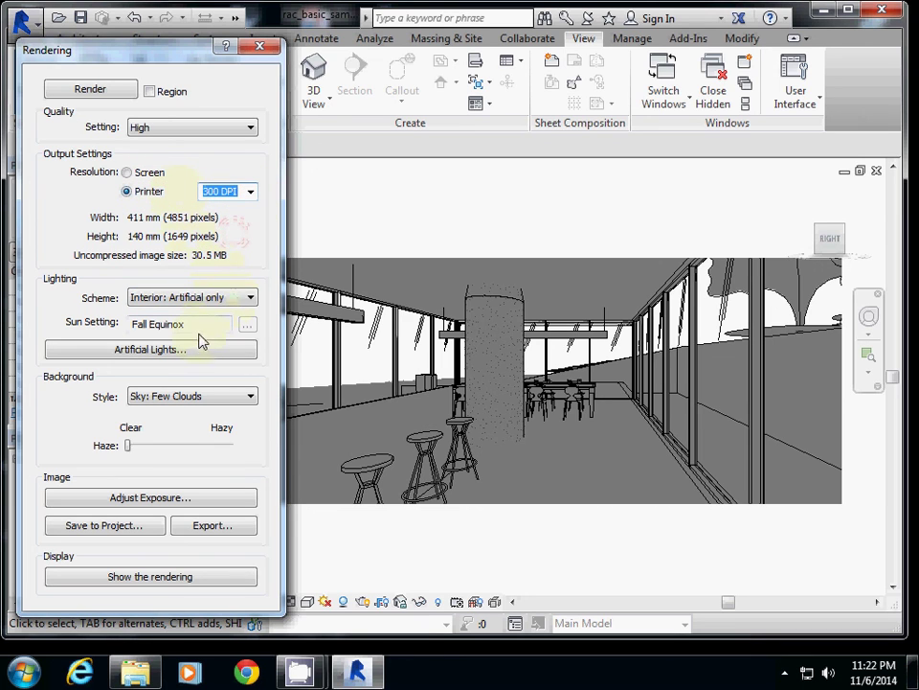
- View the image export options, dismiss them without saving, and close the rendering settings
click(217, 529)
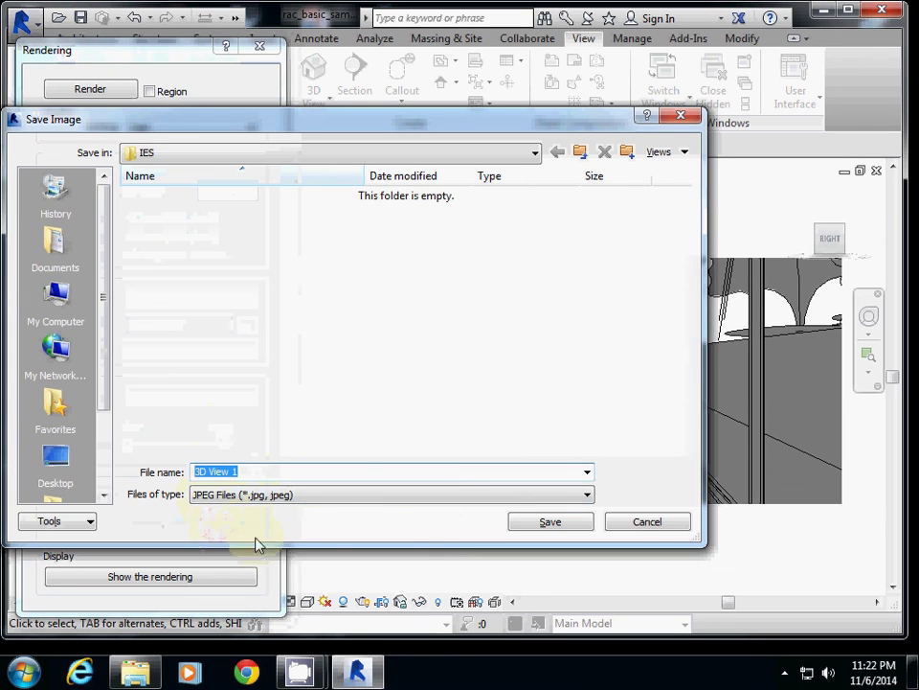
click(640, 519)
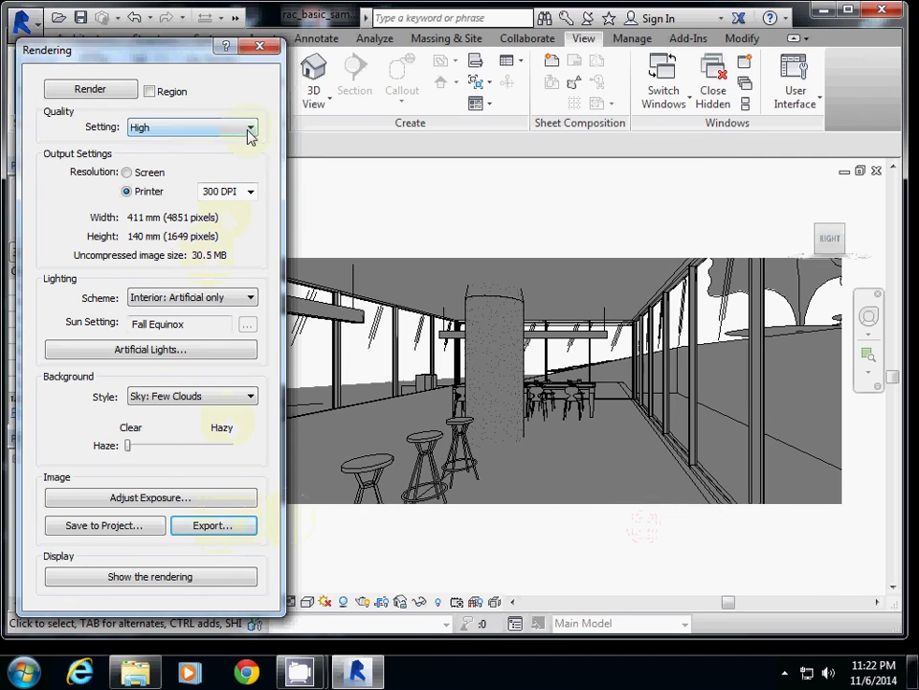
click(260, 46)
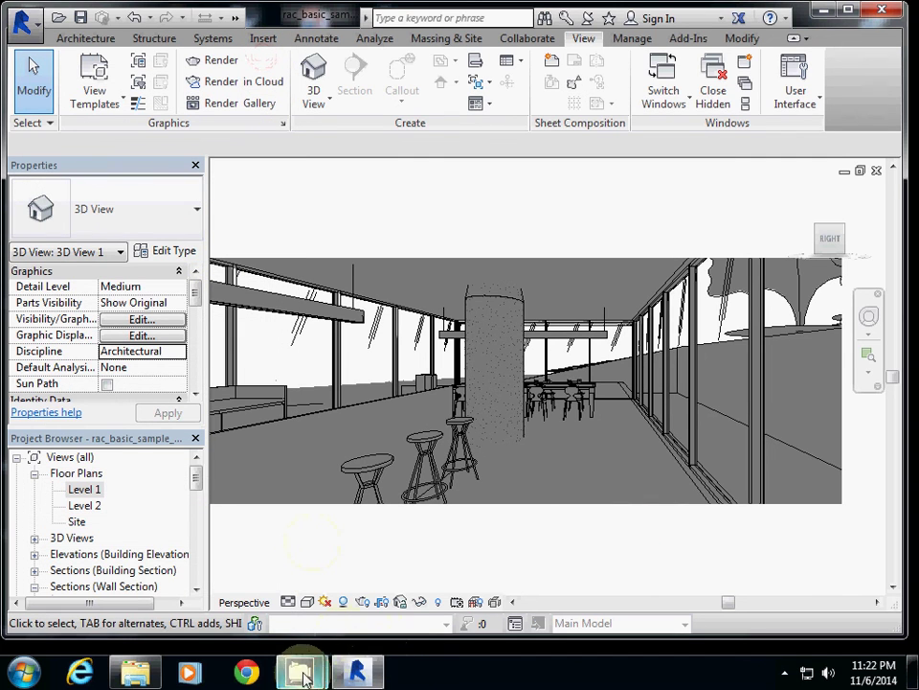